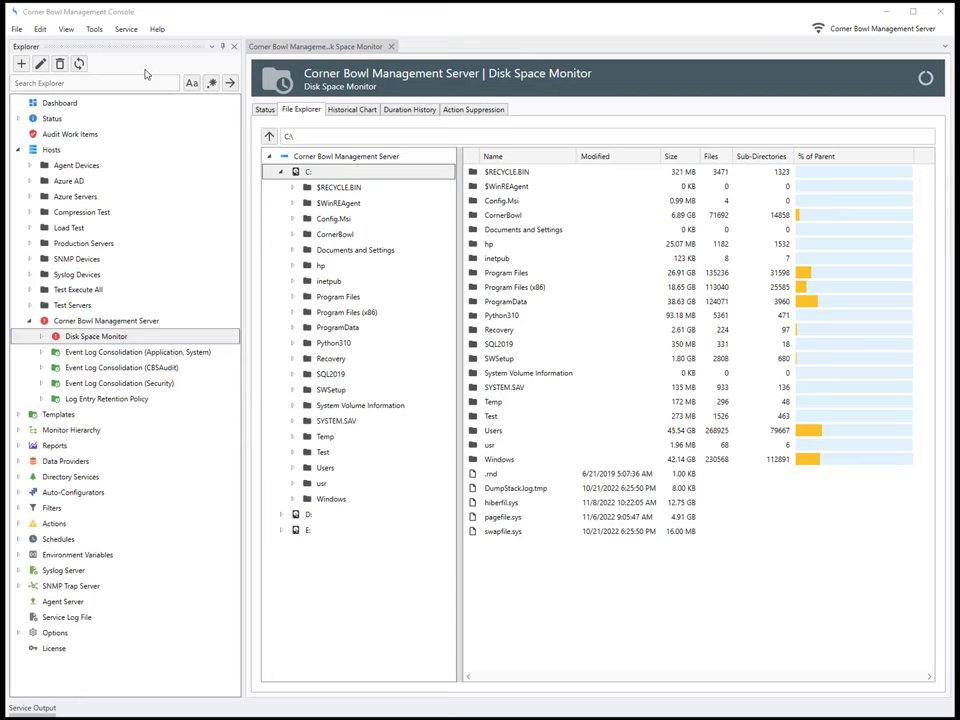
# - Start a new object with File > New and expand Template > Windows Monitors down to Disk Space Monitor
pyautogui.click(17, 29)
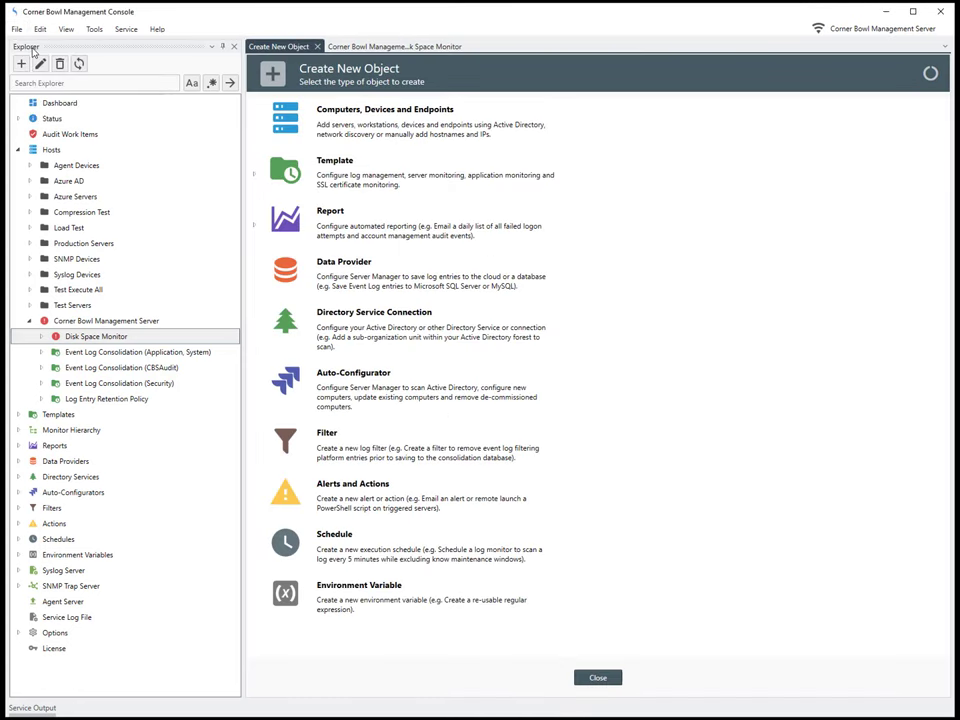
pyautogui.click(255, 175)
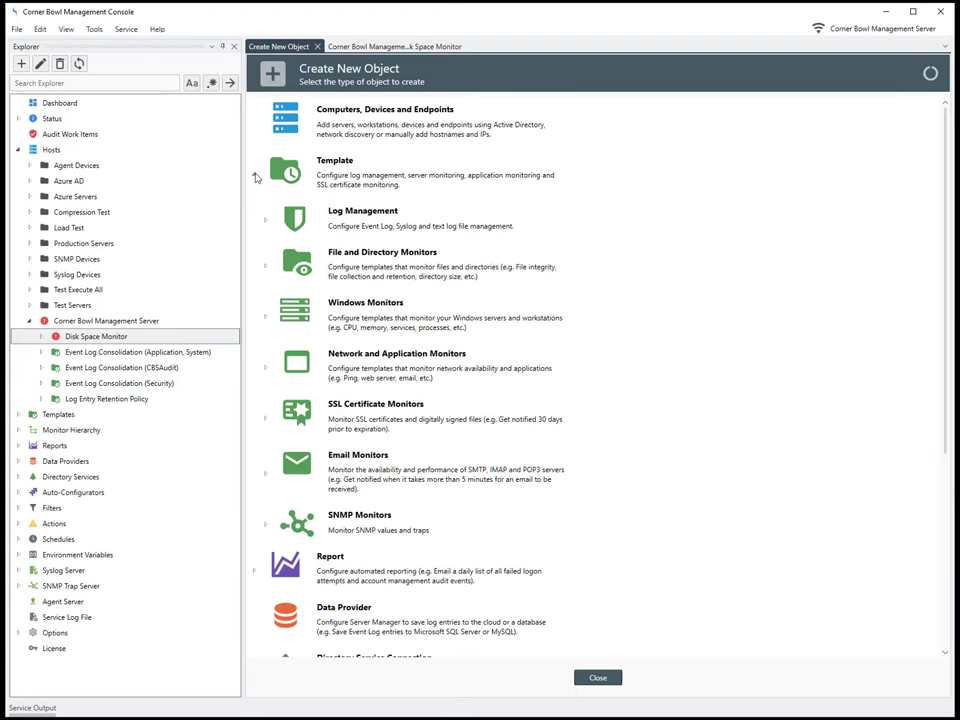
pyautogui.click(266, 317)
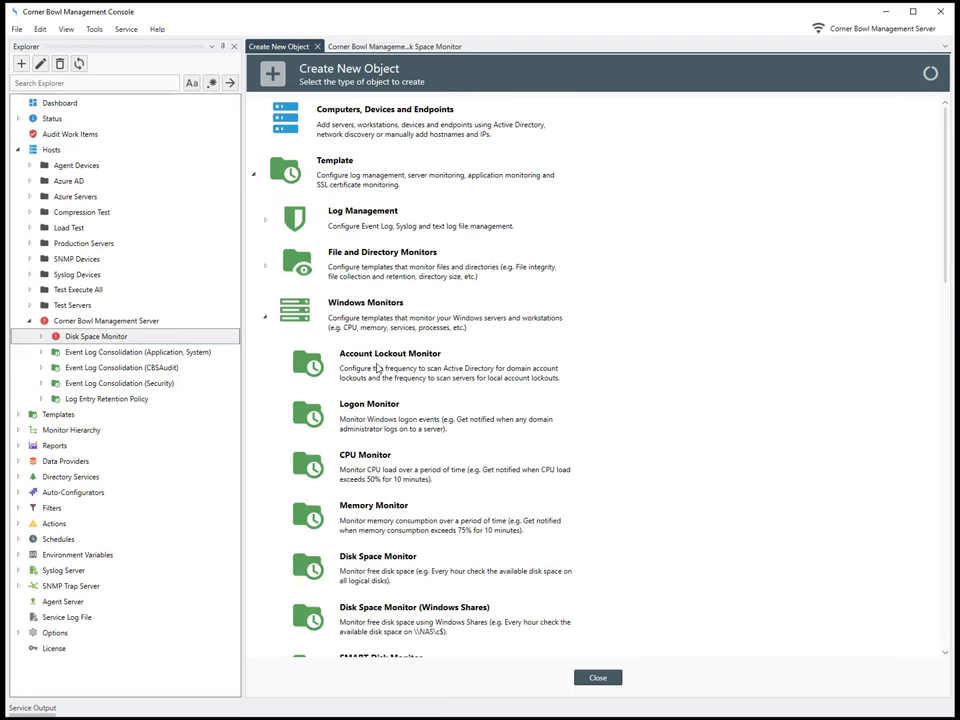
pyautogui.scroll(-1, 377, 380)
pyautogui.scroll(-2, 378, 368)
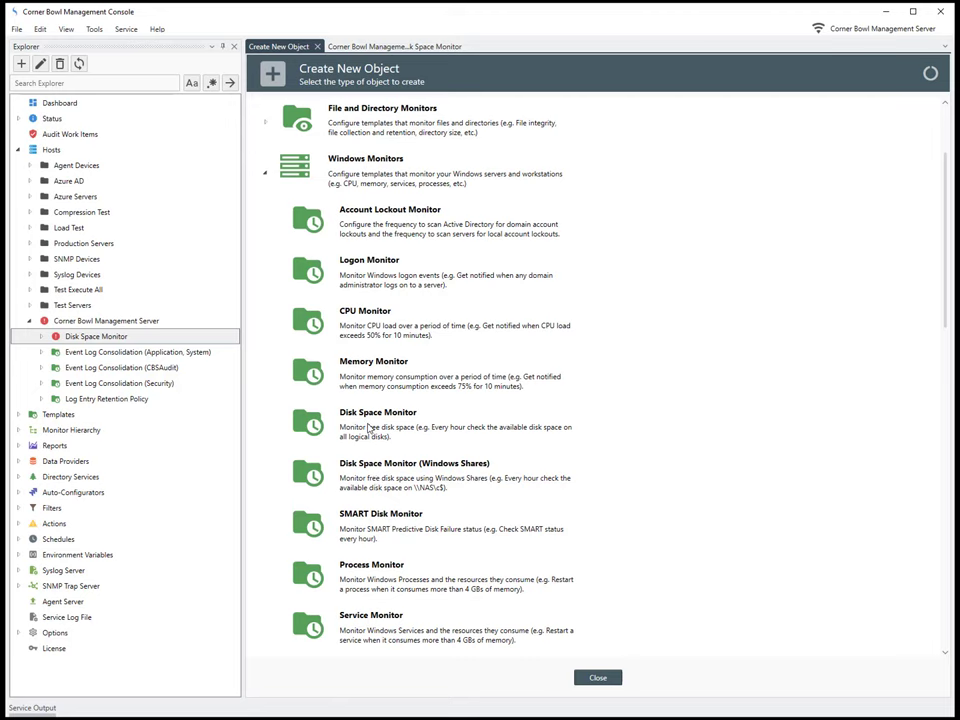
# - Create a new Disk Space Monitor template from the Windows Monitors list
pyautogui.click(368, 427)
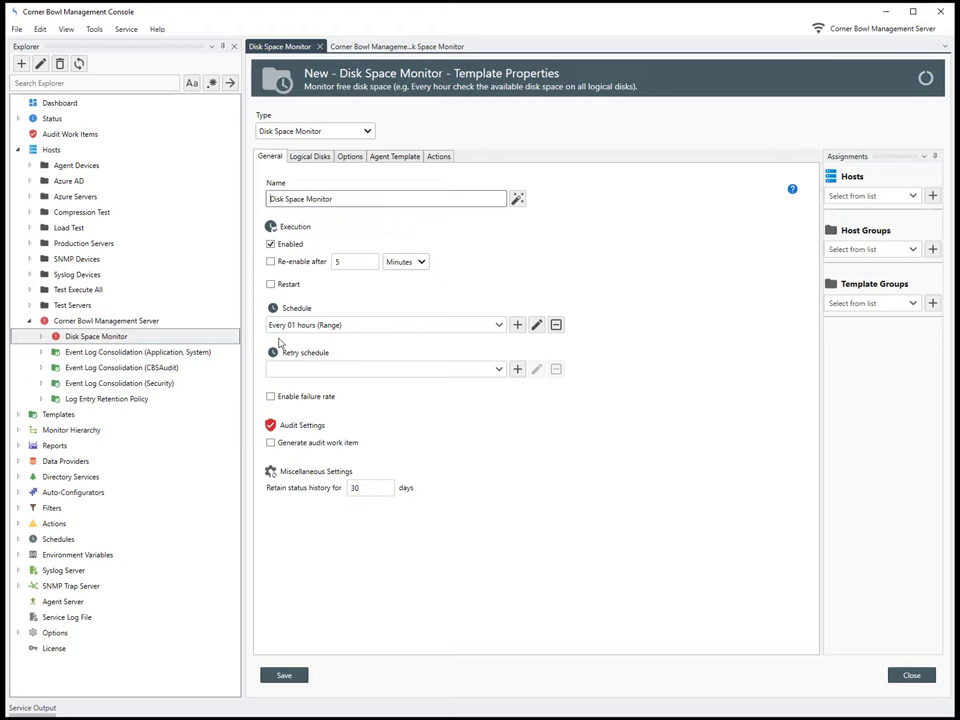
# - On Logical Disks, try monitoring all discovered disks with drive E: excluded
pyautogui.click(310, 158)
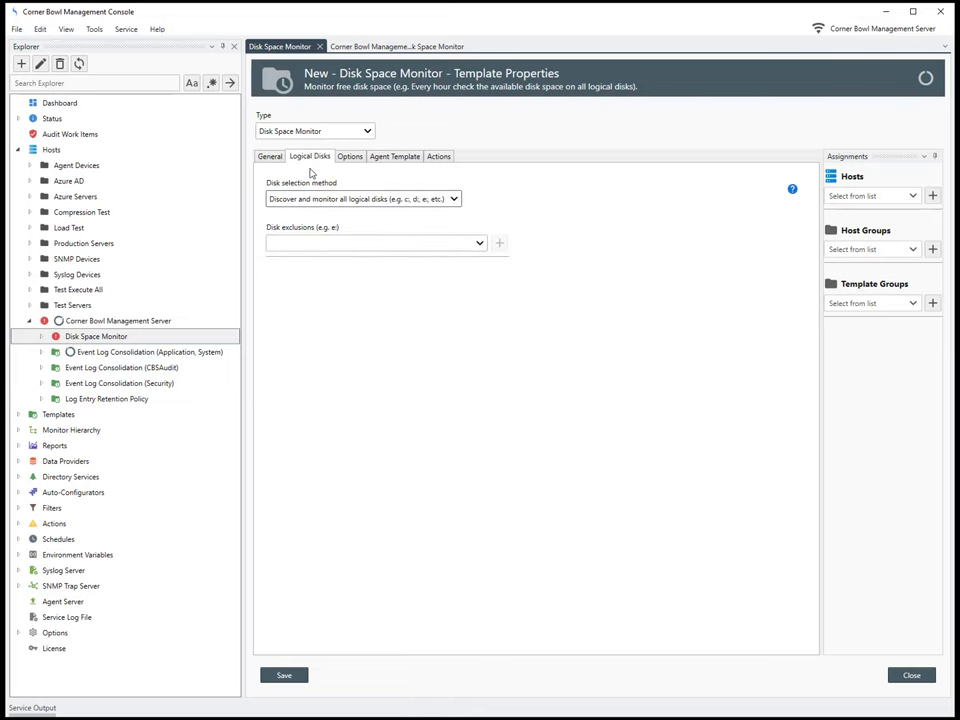
pyautogui.click(454, 199)
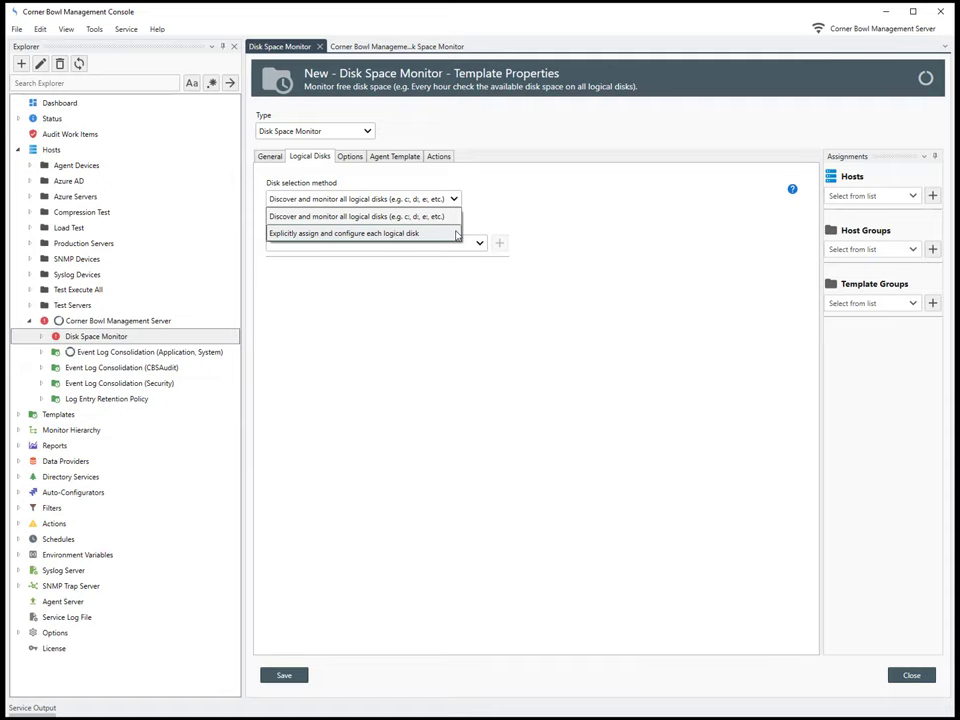
pyautogui.click(445, 219)
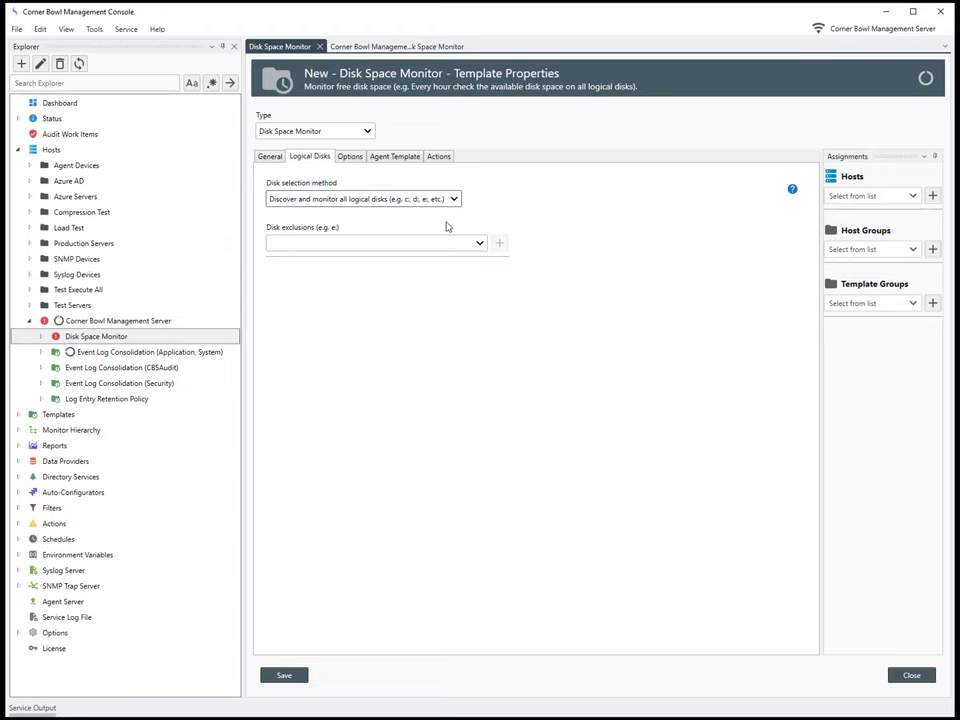
pyautogui.click(480, 243)
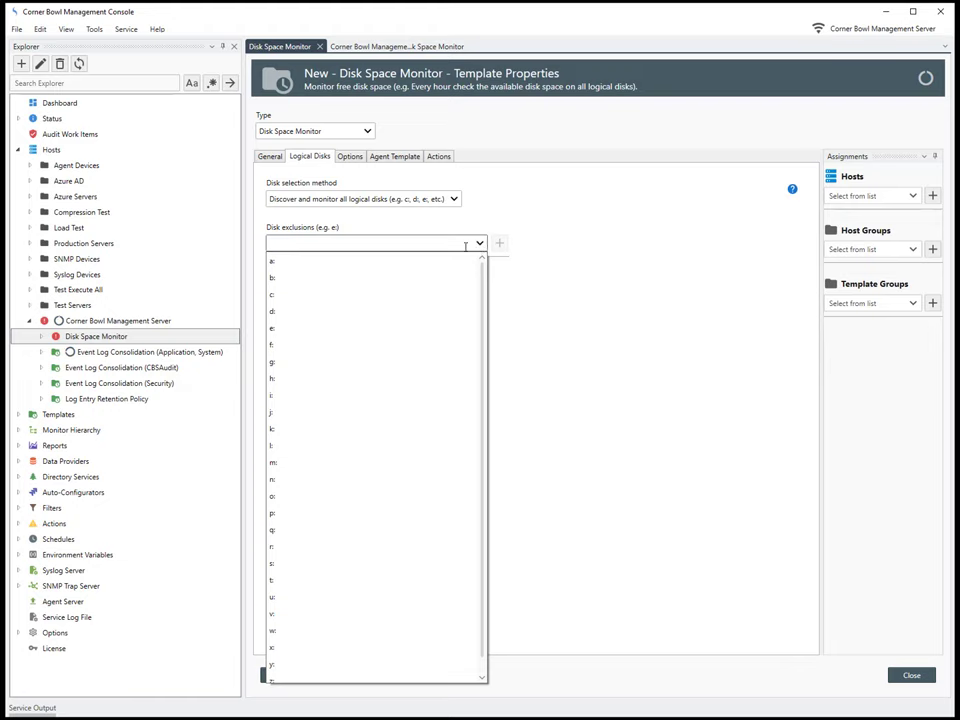
pyautogui.click(304, 329)
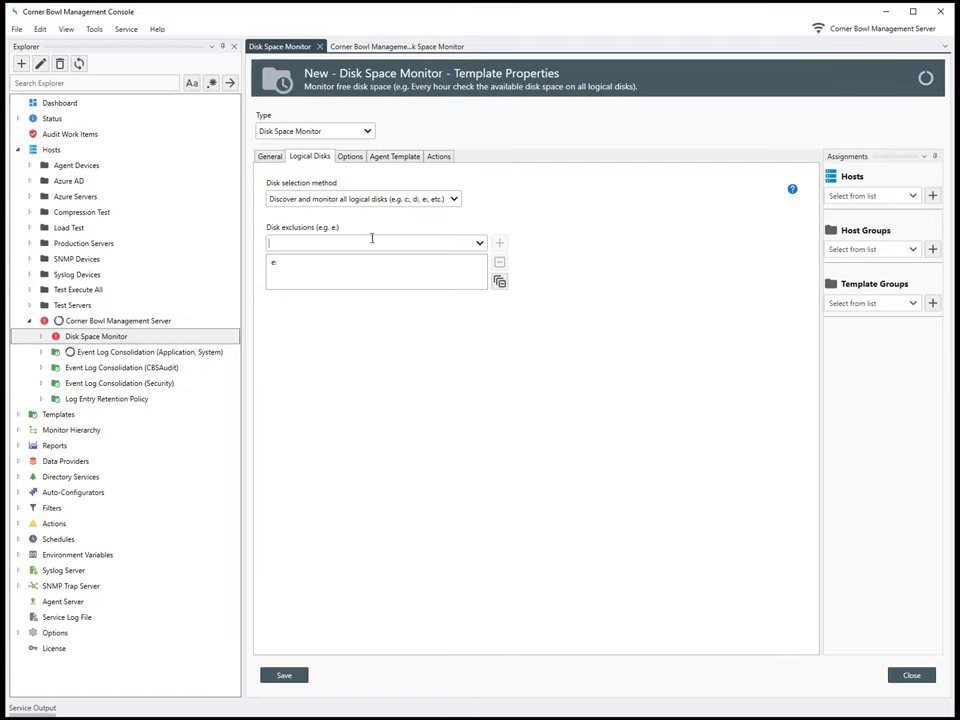
# - Switch to explicitly assigned disks on Corner Bowl Management Server and tick C: and D:
pyautogui.click(453, 199)
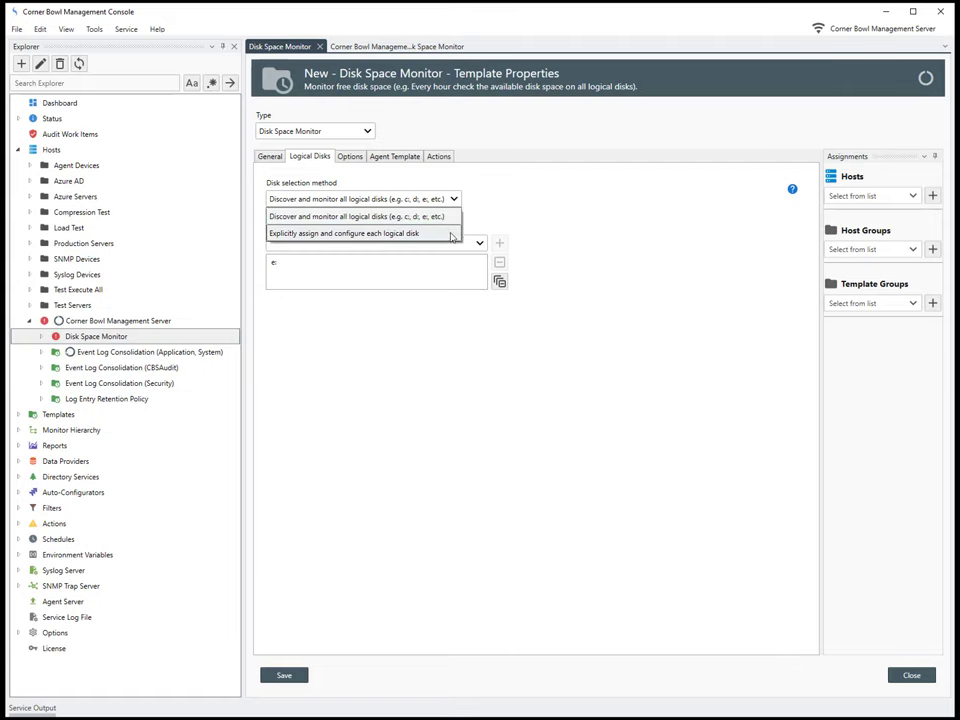
pyautogui.click(450, 230)
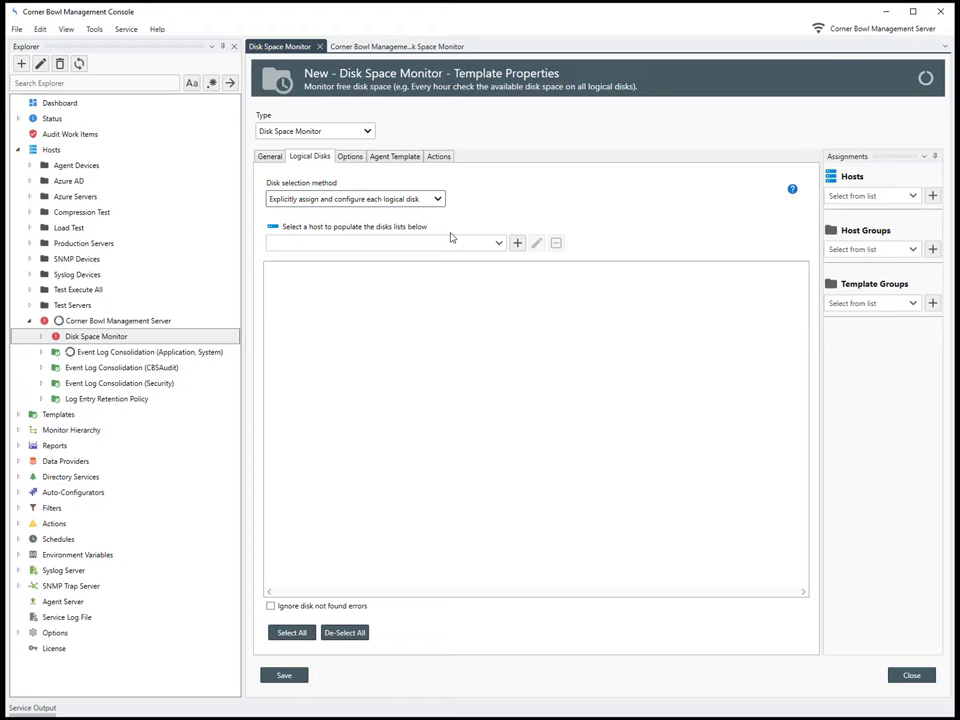
pyautogui.click(498, 243)
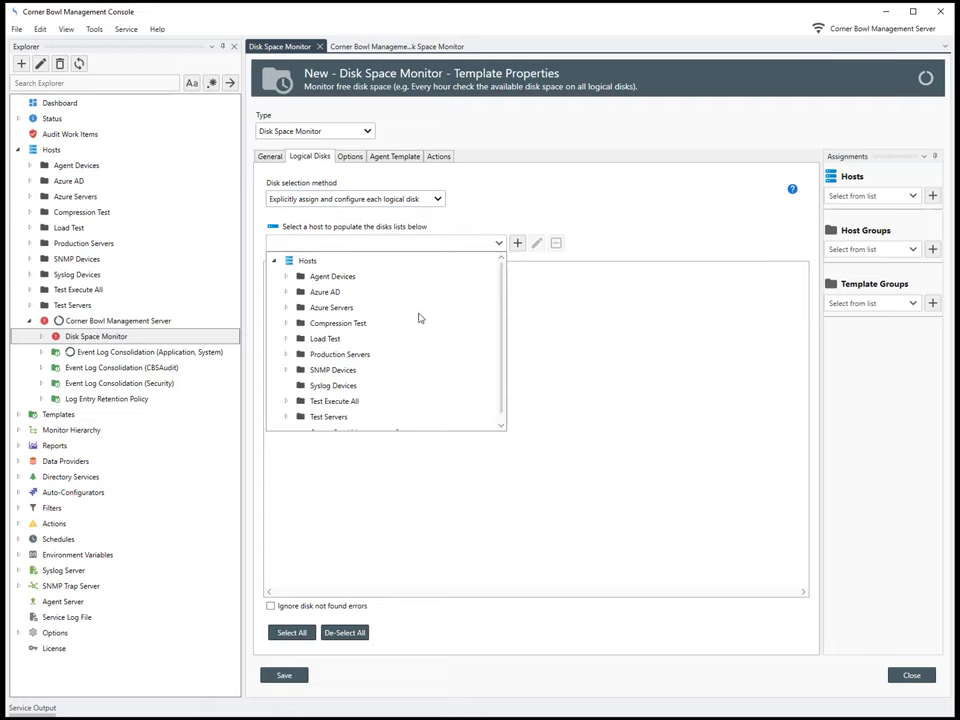
pyautogui.click(370, 425)
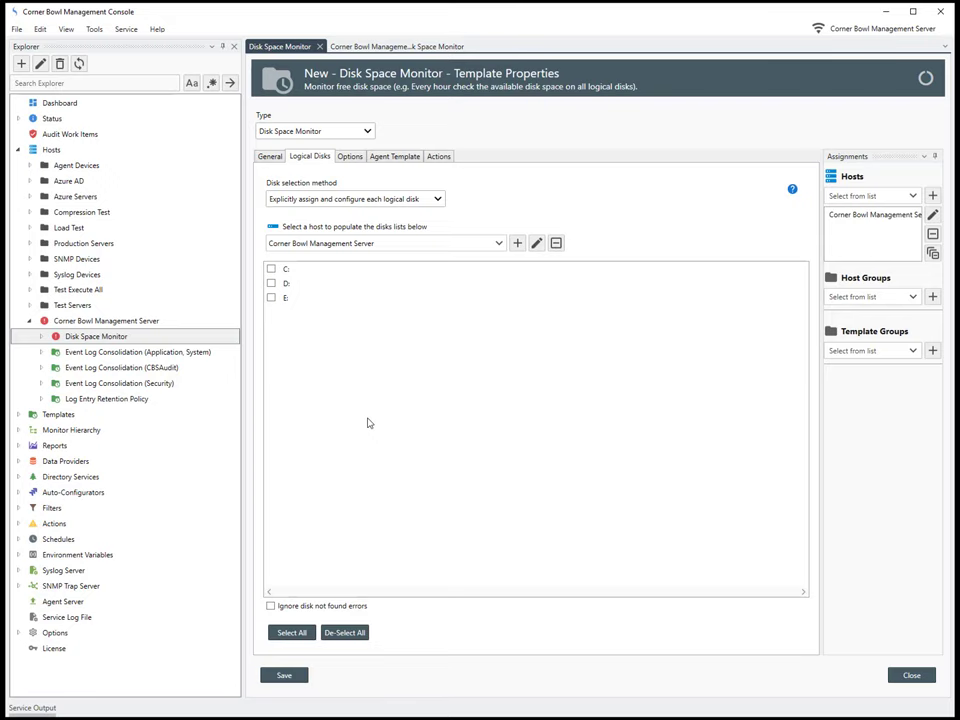
pyautogui.click(271, 269)
pyautogui.click(273, 284)
# - On the Options tab, inspect drive C:'s triggers, then set Disk/Share back to (All)
pyautogui.click(352, 157)
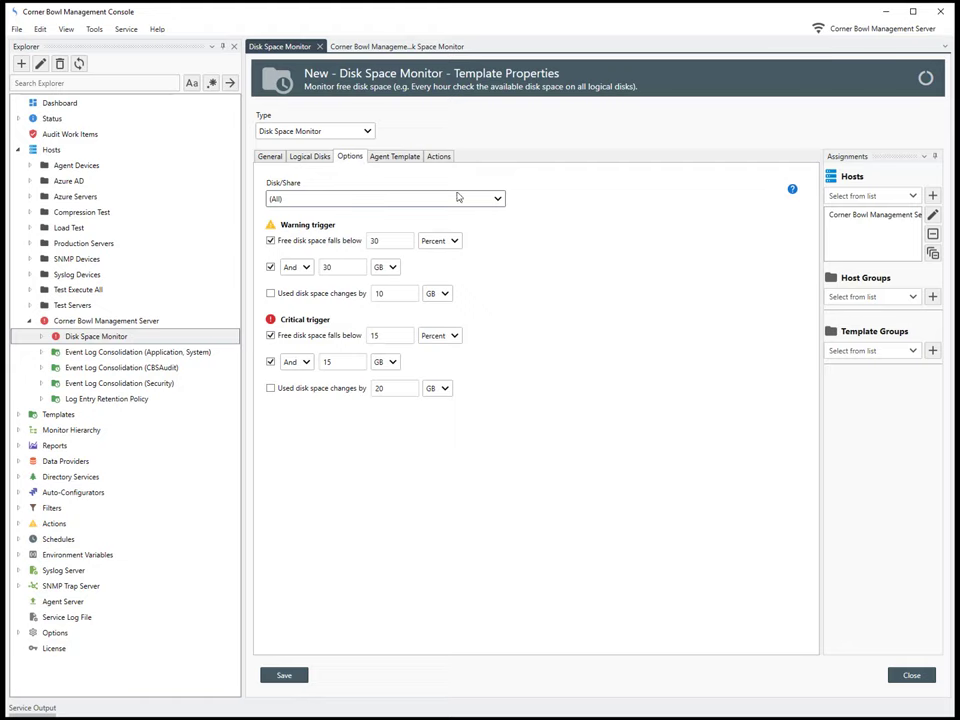
pyautogui.click(498, 200)
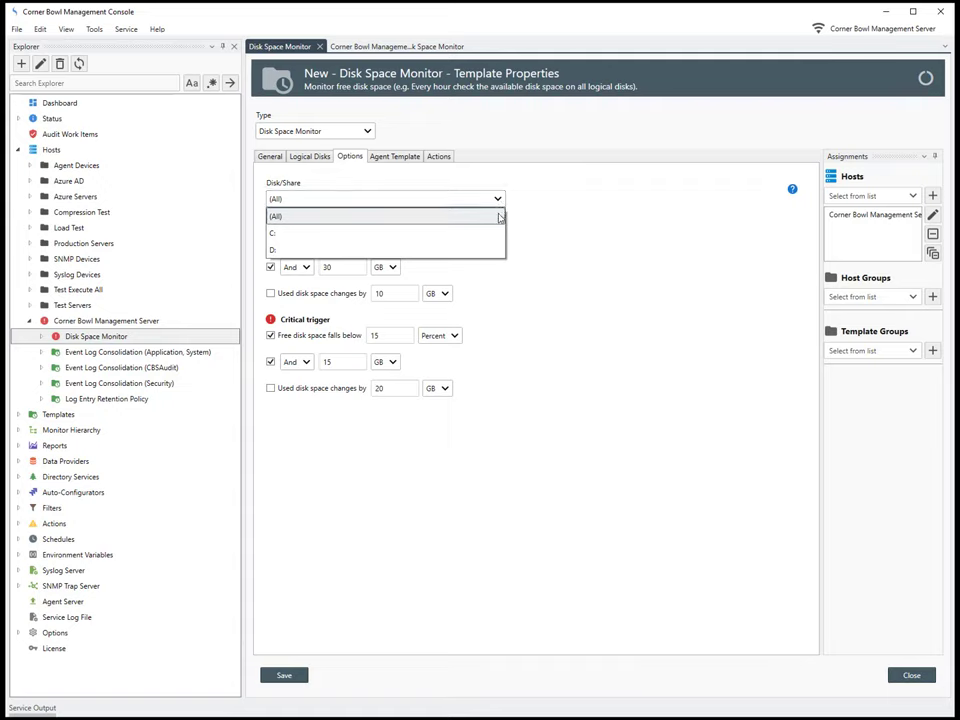
pyautogui.click(499, 232)
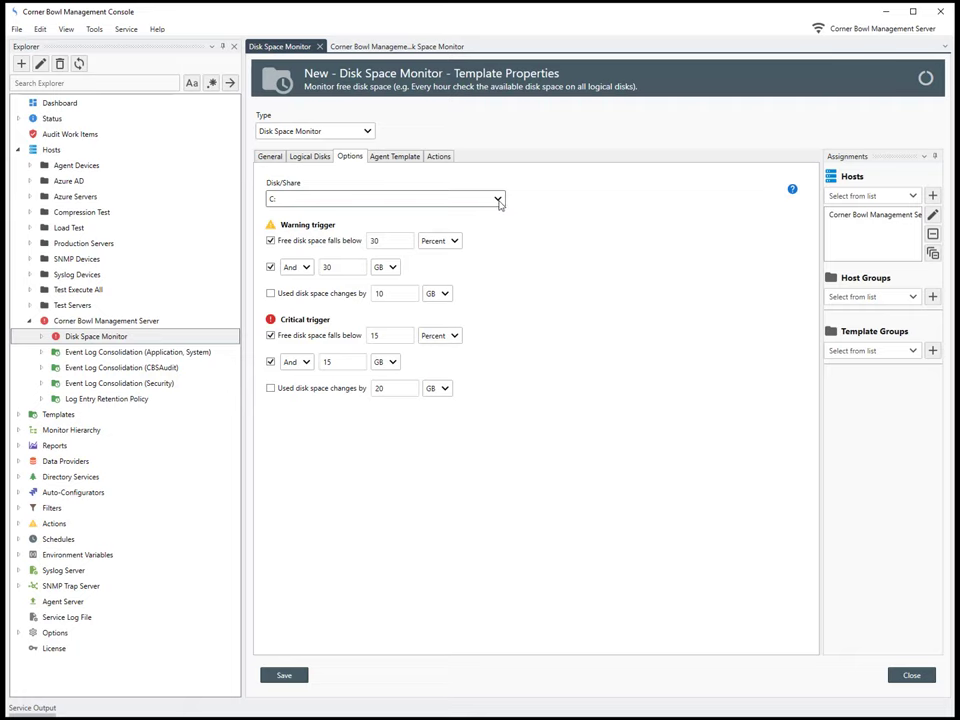
pyautogui.click(499, 200)
pyautogui.click(497, 216)
# - Keep the warning threshold as Percent, And, GB and view the Agent Template settings
pyautogui.click(453, 242)
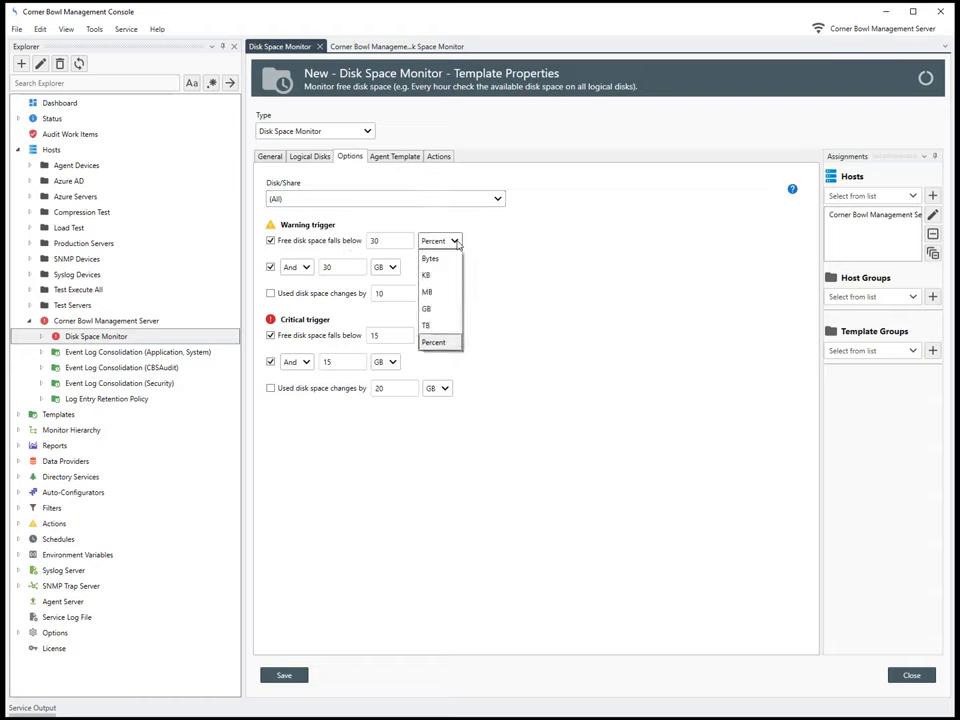
pyautogui.click(456, 243)
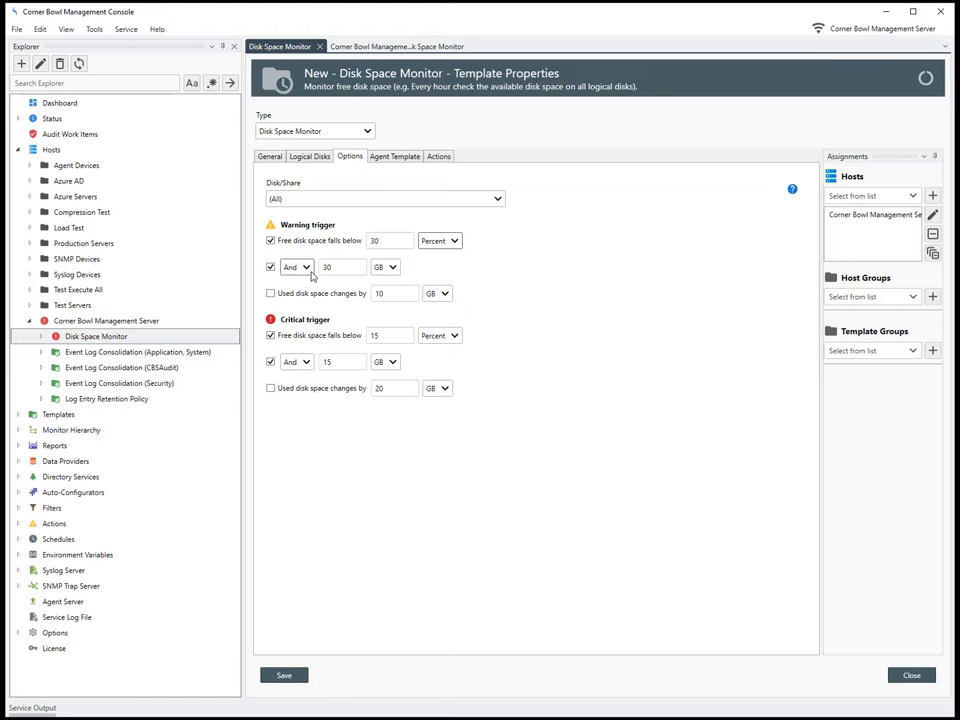
pyautogui.click(306, 267)
pyautogui.click(312, 276)
pyautogui.click(394, 268)
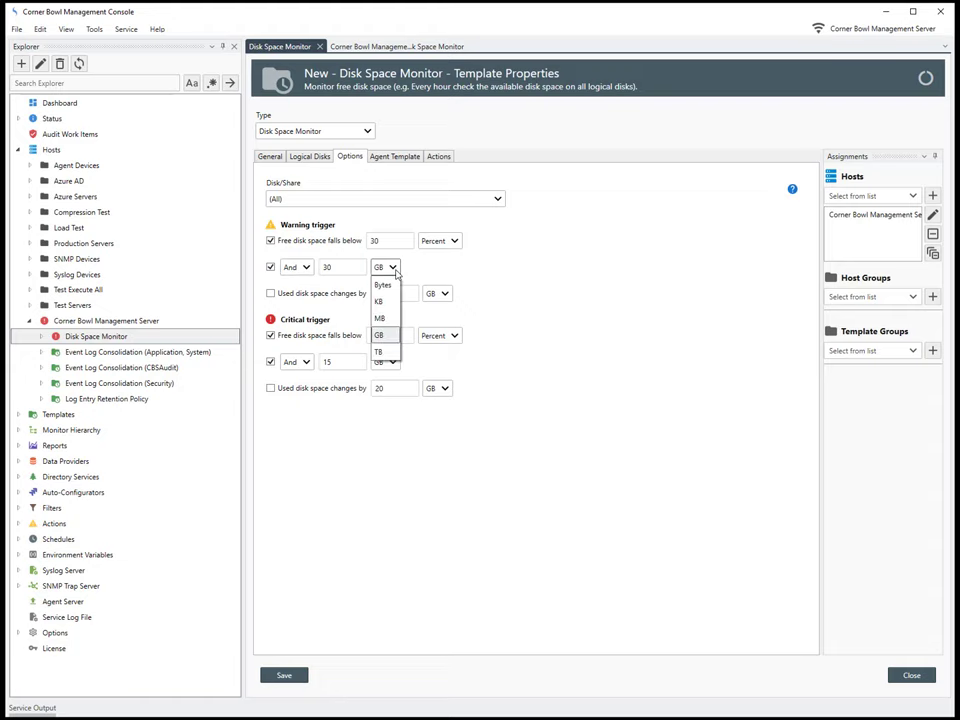
pyautogui.click(395, 270)
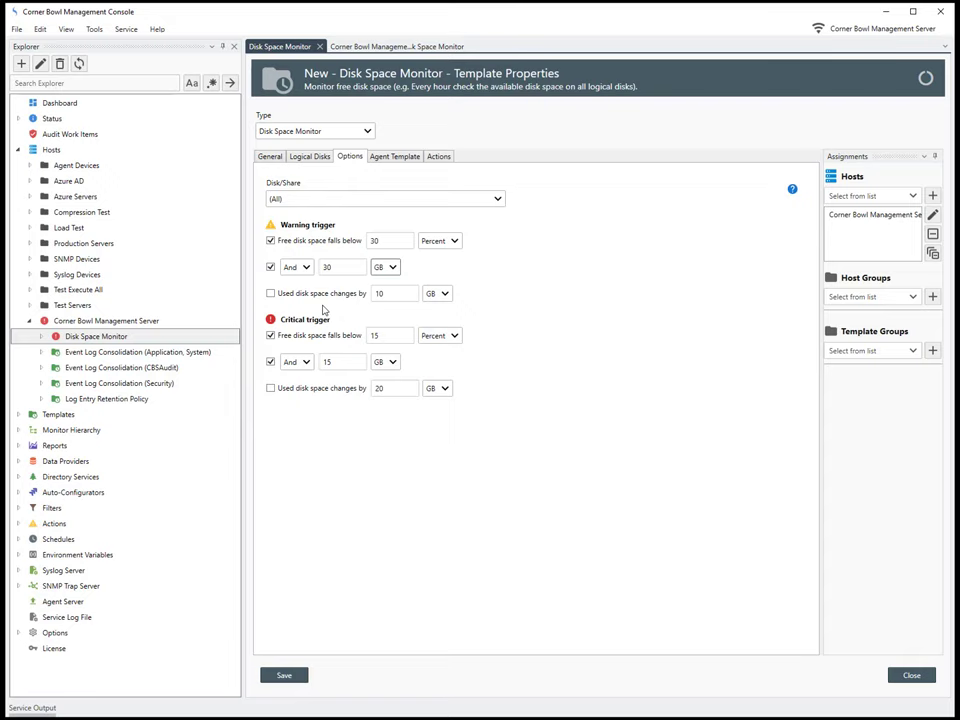
pyautogui.click(393, 157)
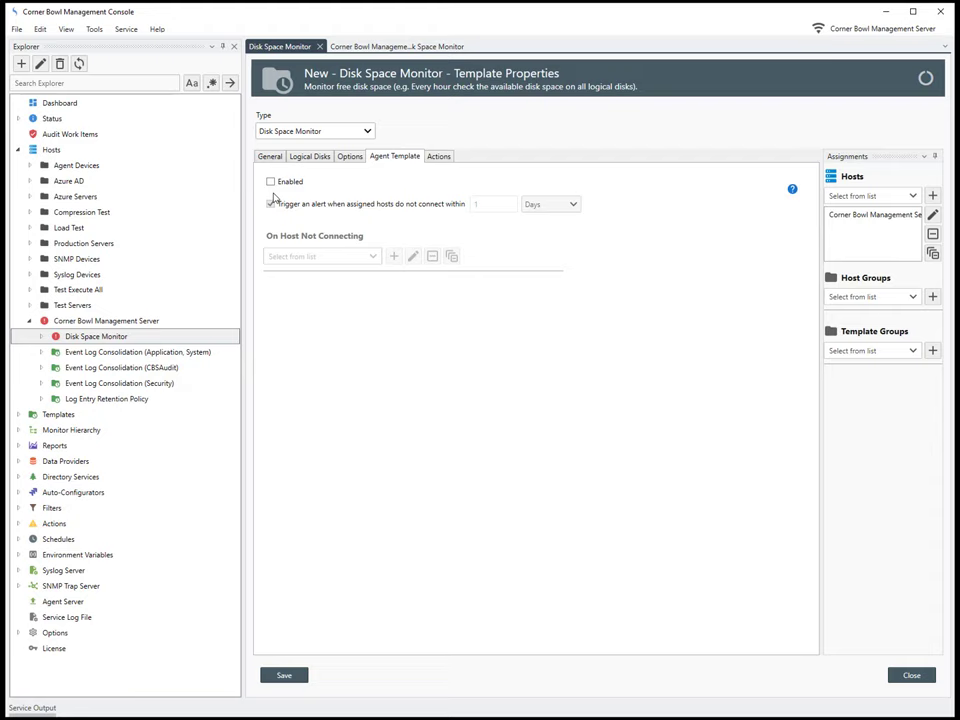
# - Show the template's Actions tab with its start, completion, trigger and error events
pyautogui.click(434, 157)
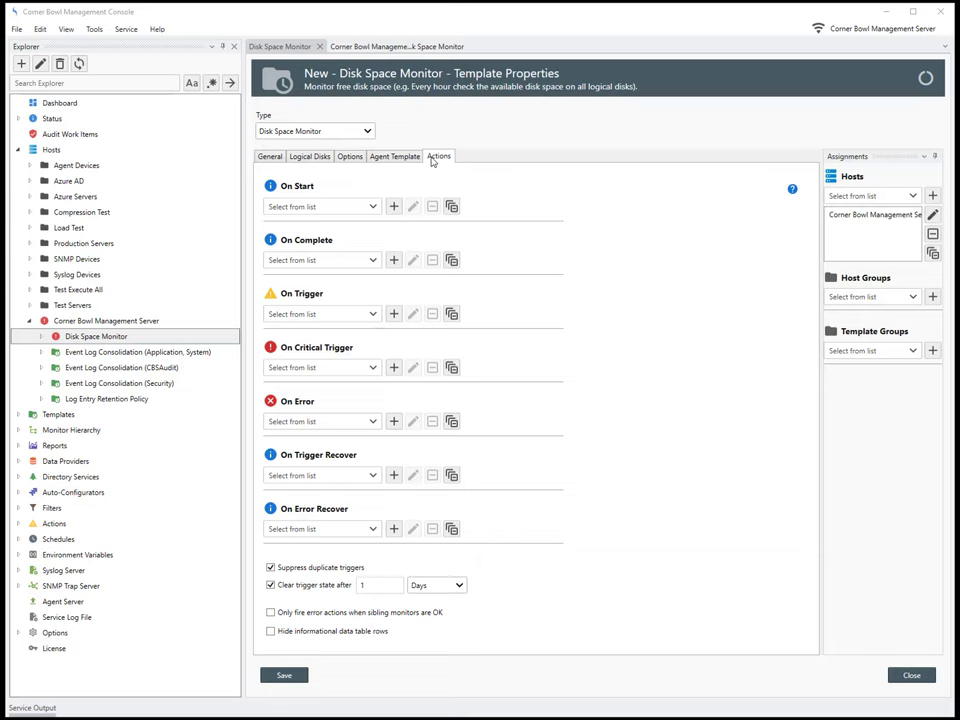
# - Add Send an Email and Send an Email (Cell Phone) to the On Trigger event
pyautogui.click(375, 315)
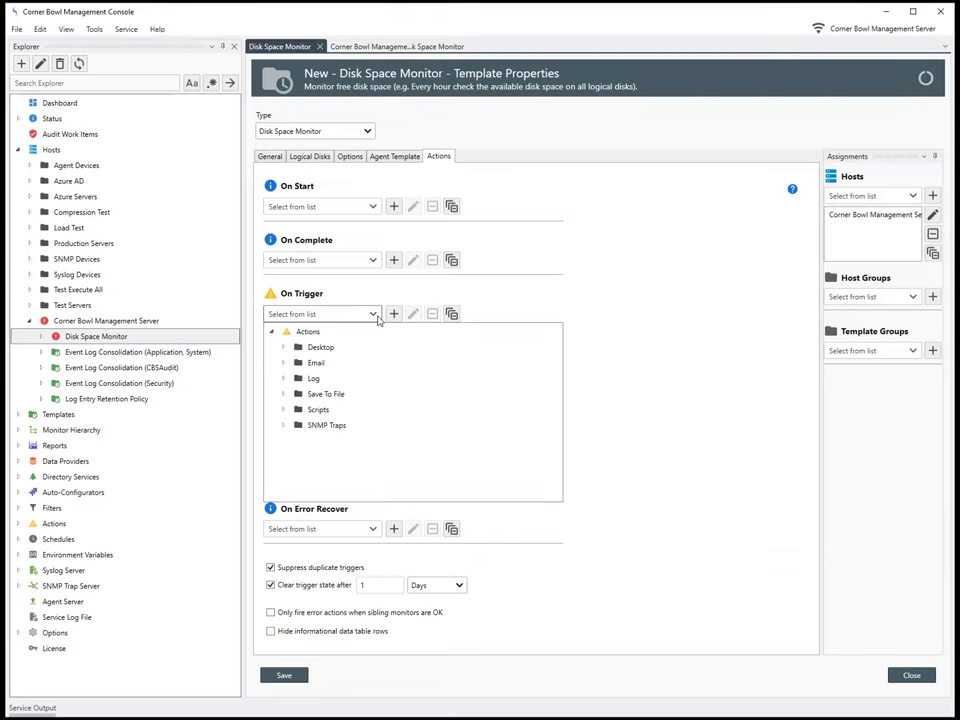
pyautogui.click(283, 364)
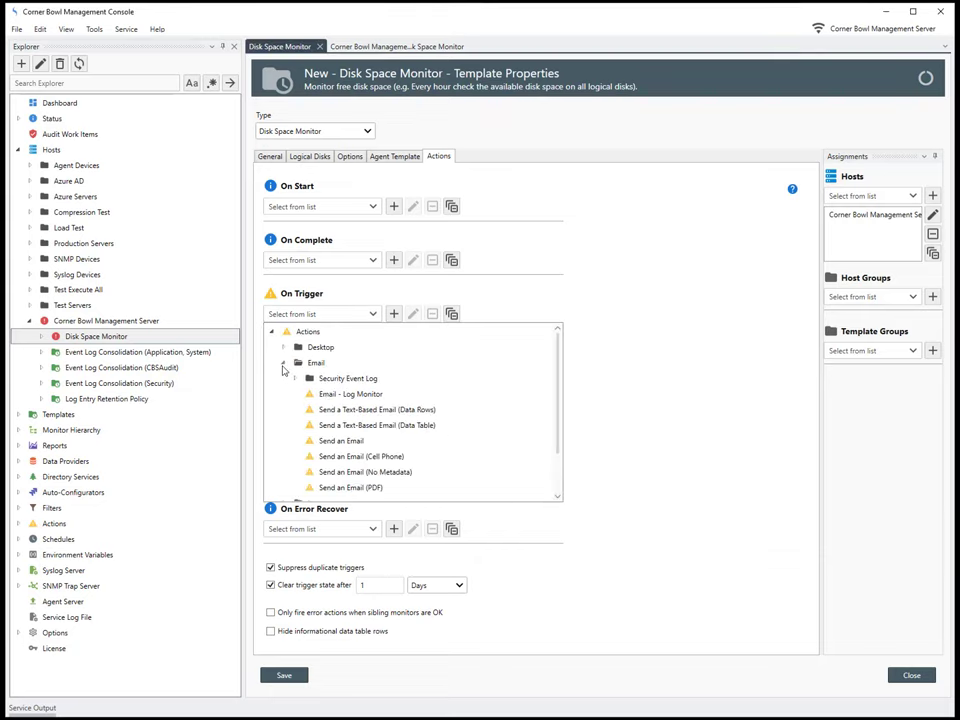
pyautogui.click(340, 441)
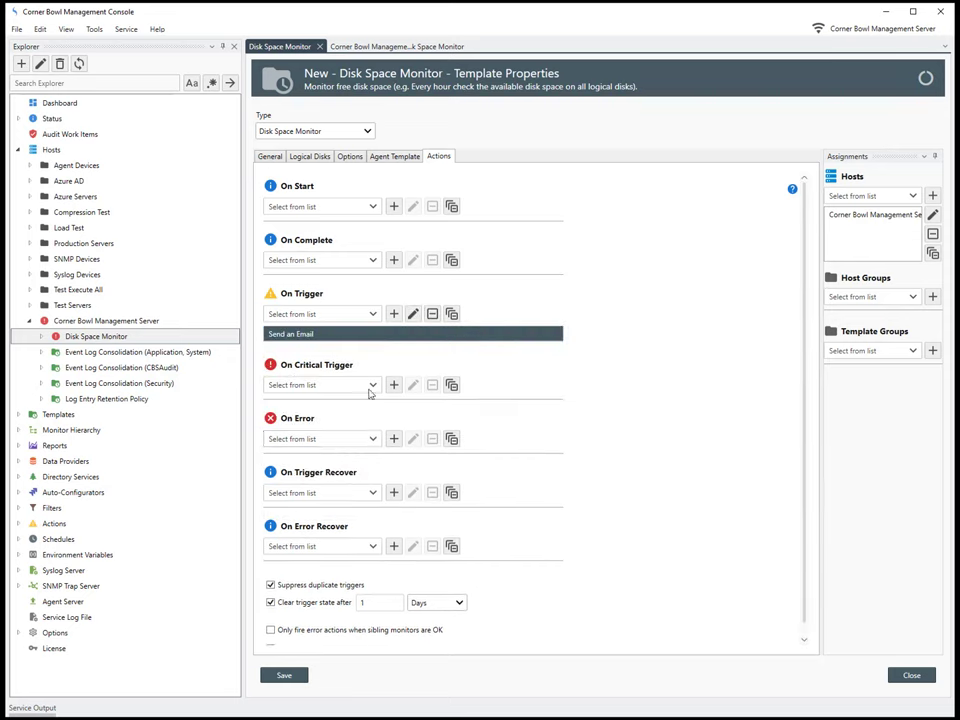
pyautogui.click(375, 314)
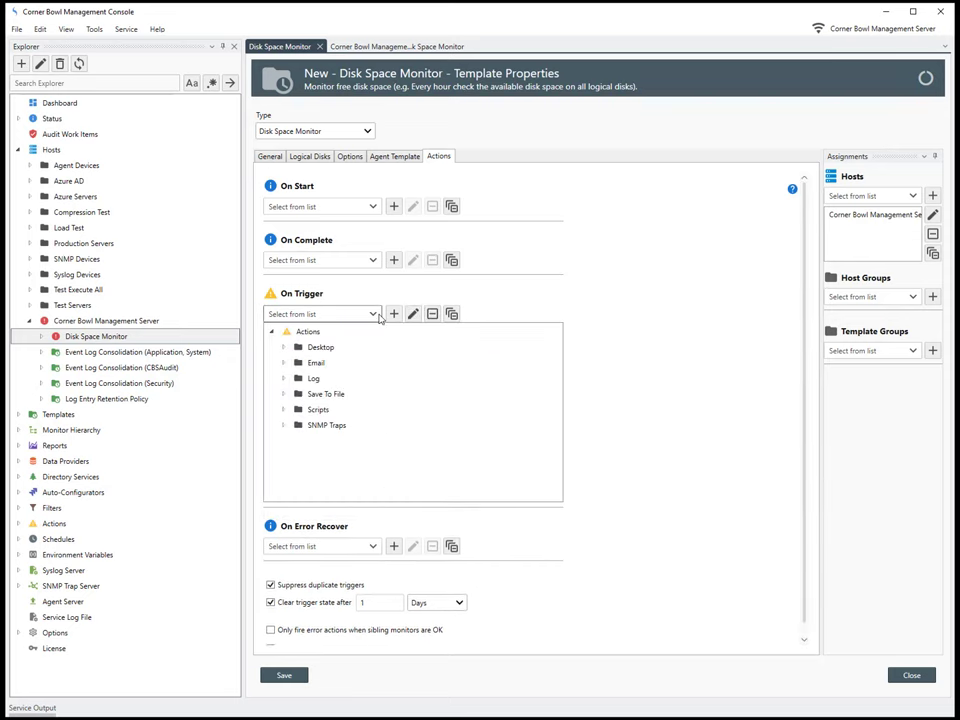
pyautogui.click(283, 364)
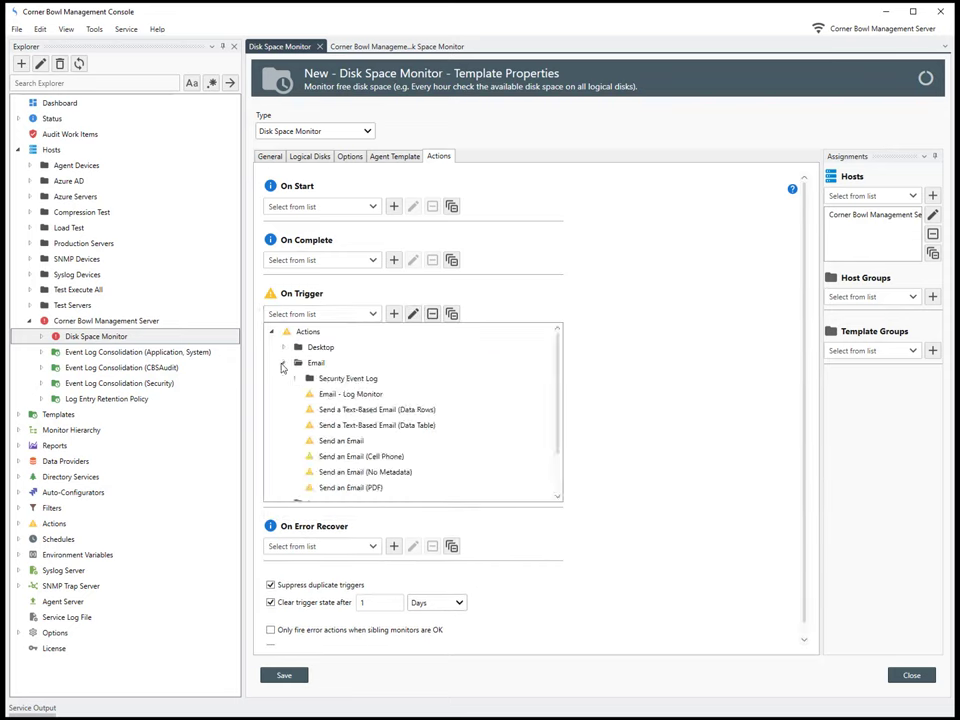
pyautogui.click(360, 456)
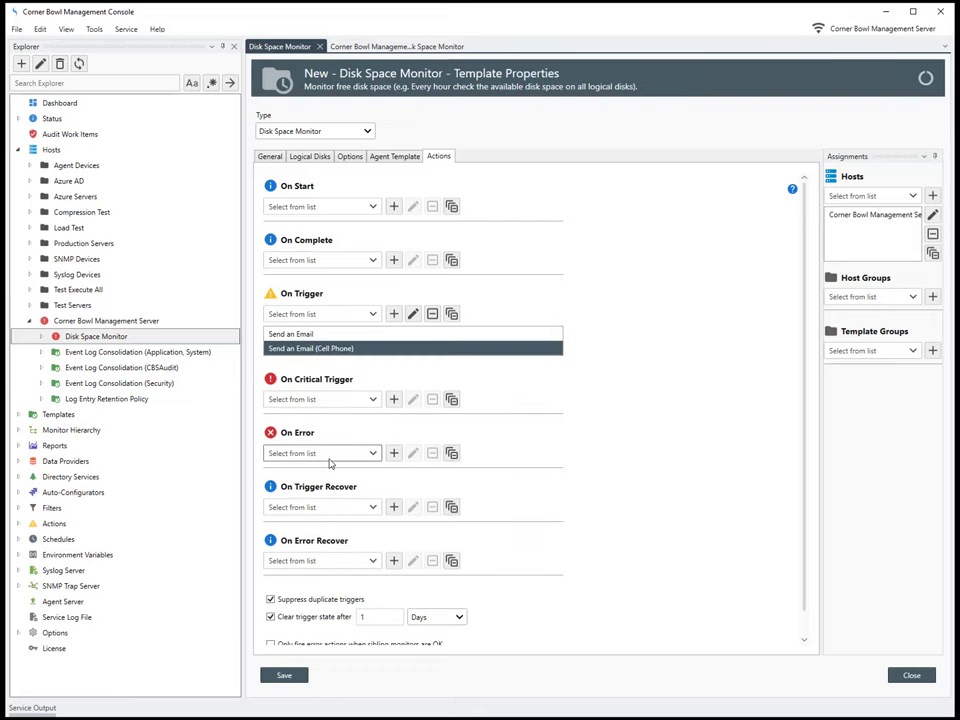
# - Add Send an Email and Send an Email (Cell Phone) to the On Critical Trigger event
pyautogui.click(371, 399)
pyautogui.click(283, 448)
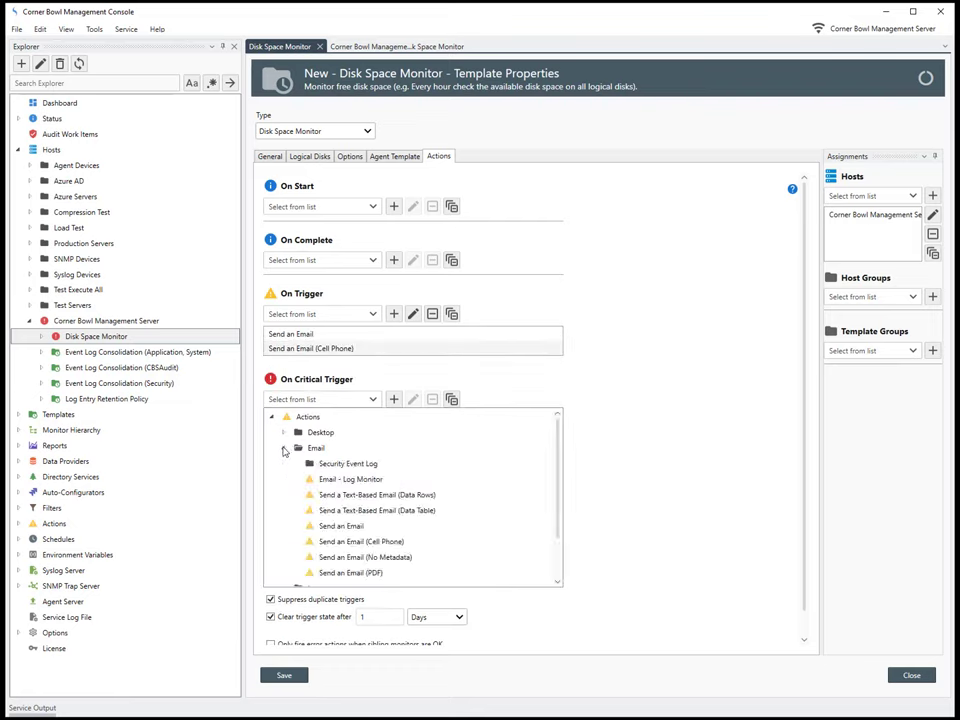
pyautogui.click(322, 530)
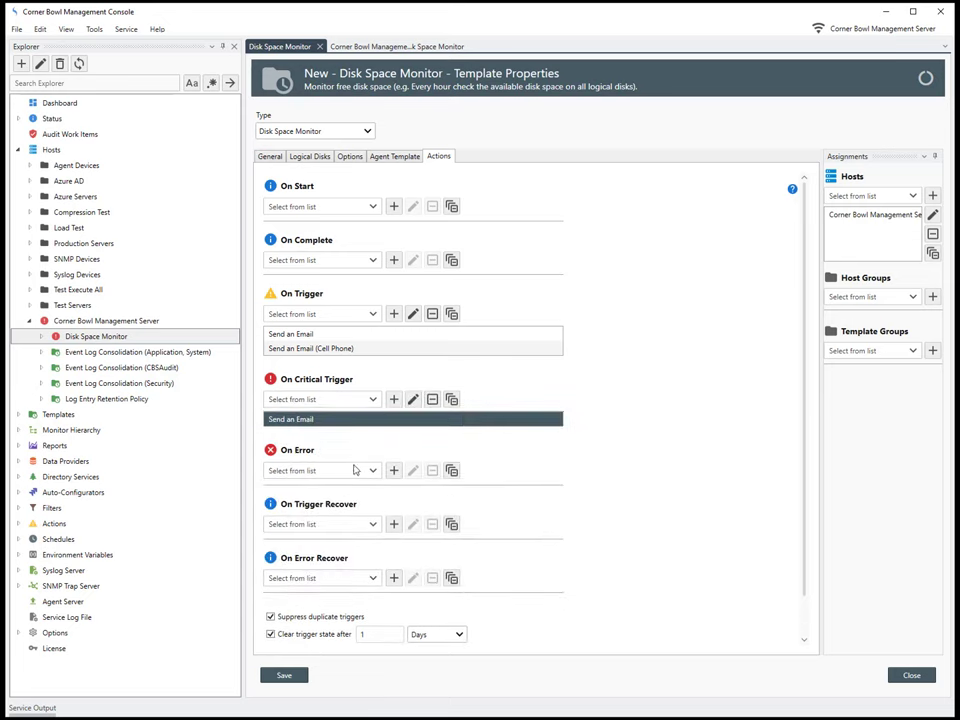
pyautogui.click(375, 399)
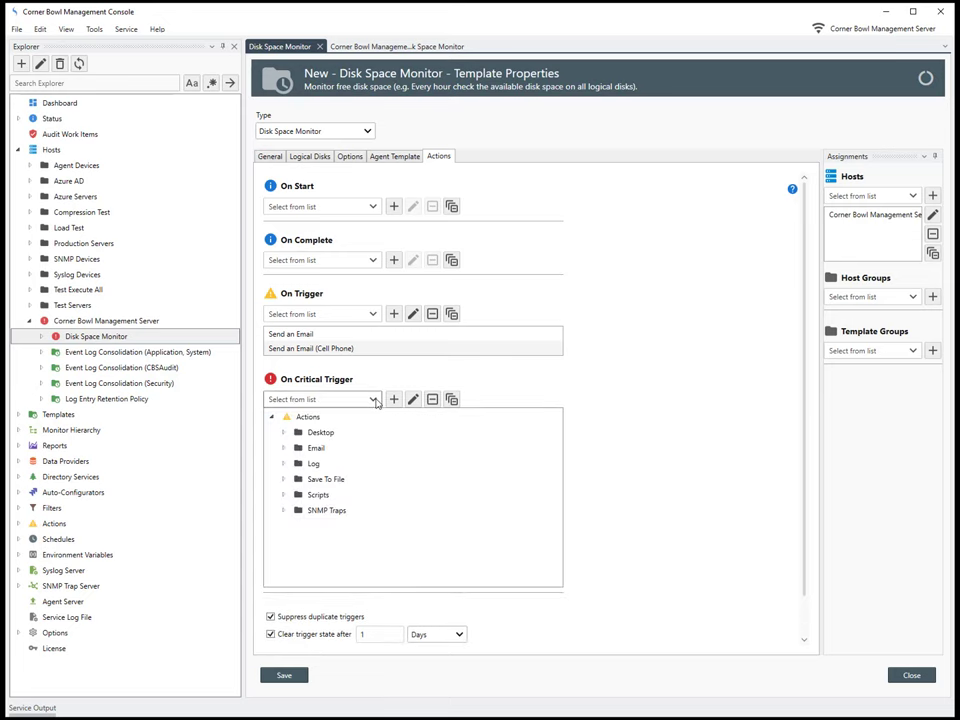
pyautogui.click(283, 448)
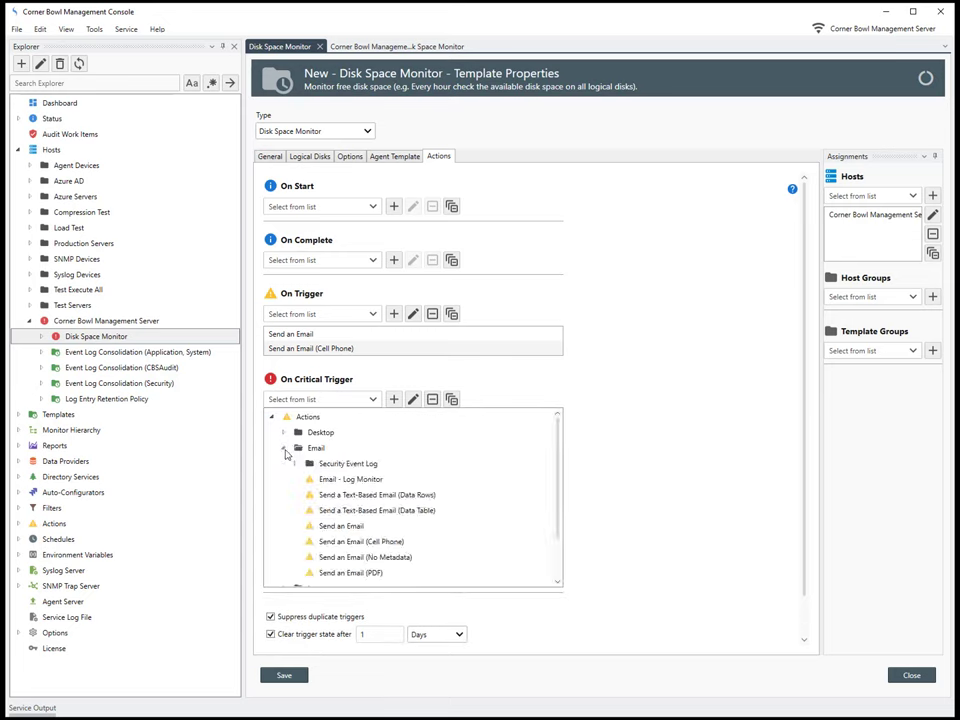
pyautogui.click(343, 541)
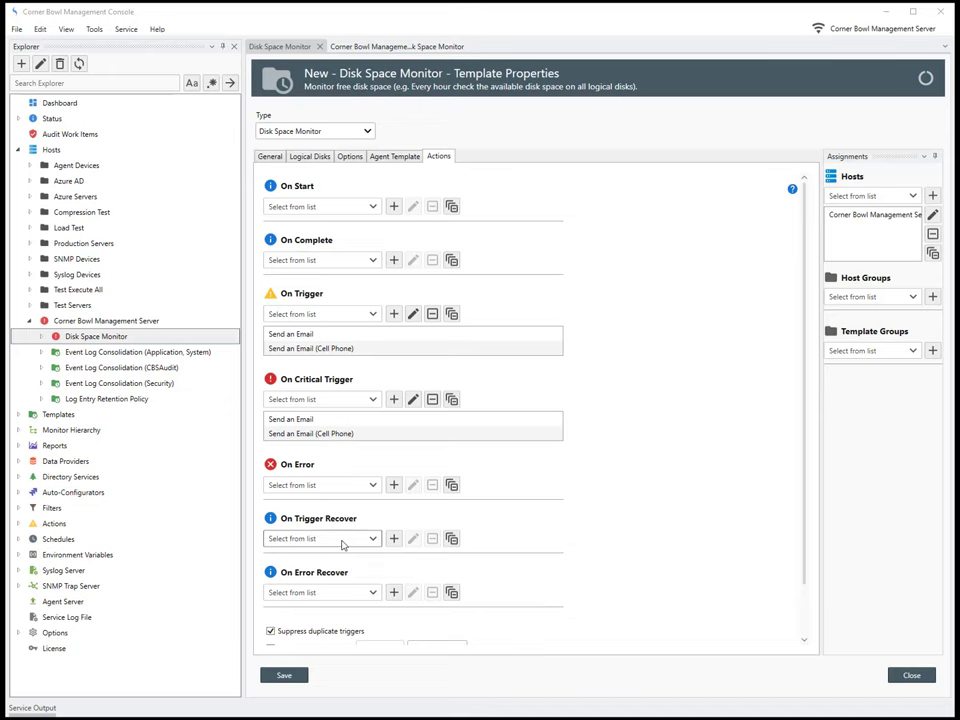
pyautogui.click(311, 335)
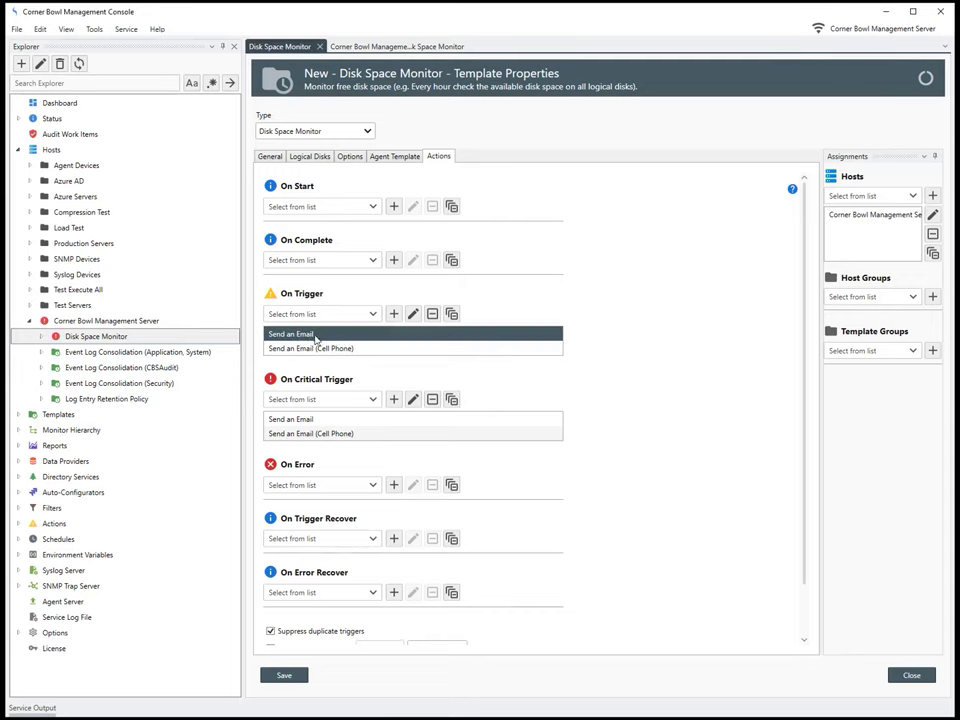
# - Set the Send an Email action's recipient to the company info address
pyautogui.click(412, 313)
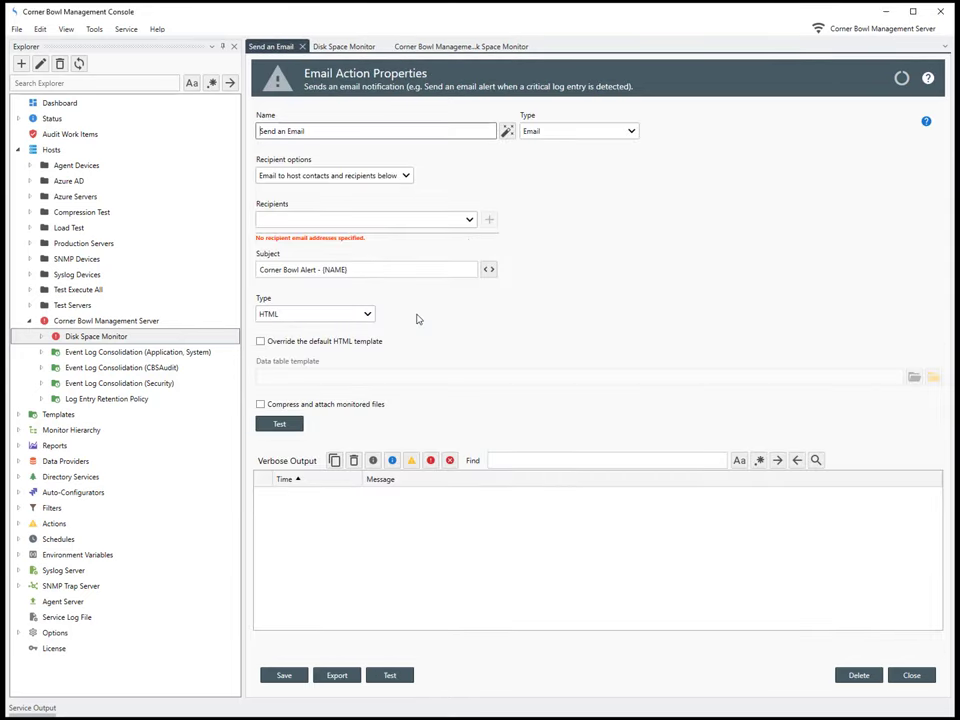
pyautogui.click(436, 220)
pyautogui.click(436, 238)
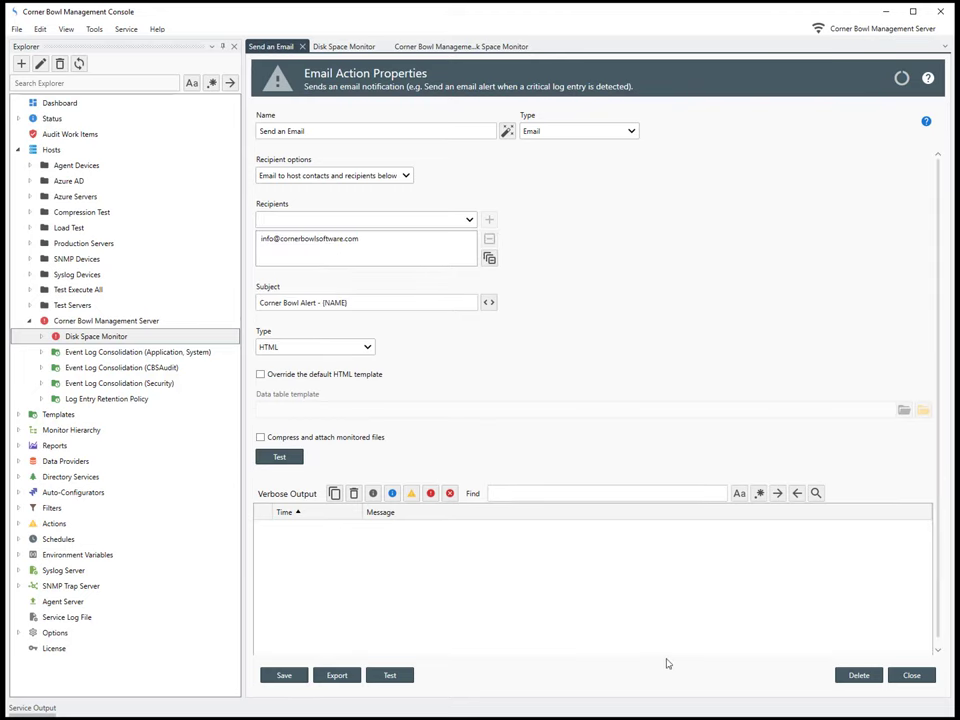
pyautogui.click(906, 676)
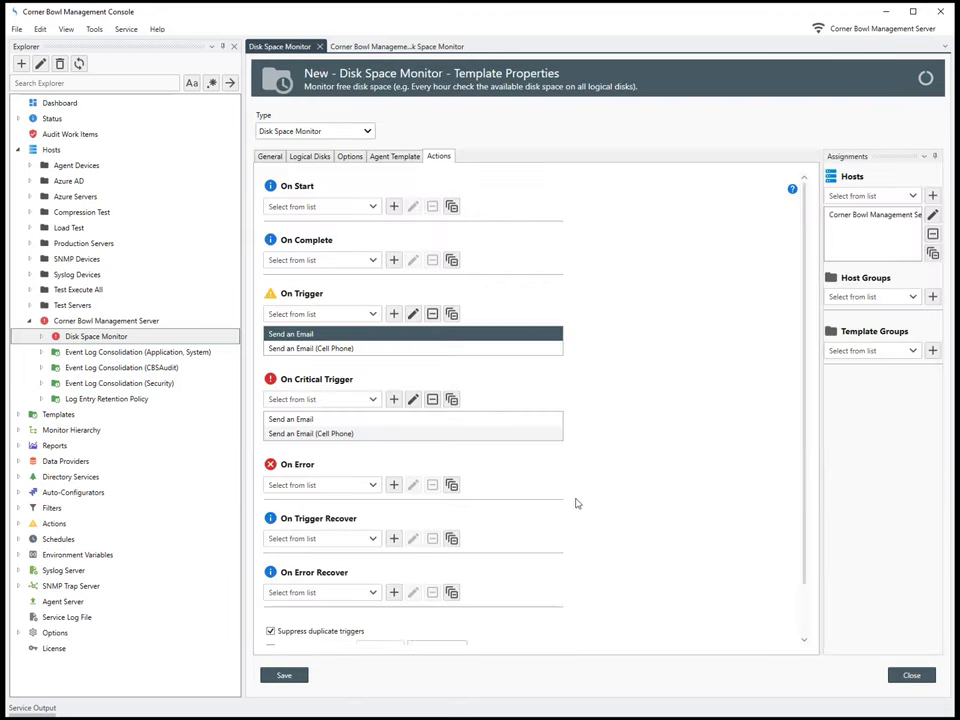
# - Give the cell-phone email action the info address recipient, save it, and widen the Assignments pane
pyautogui.click(352, 348)
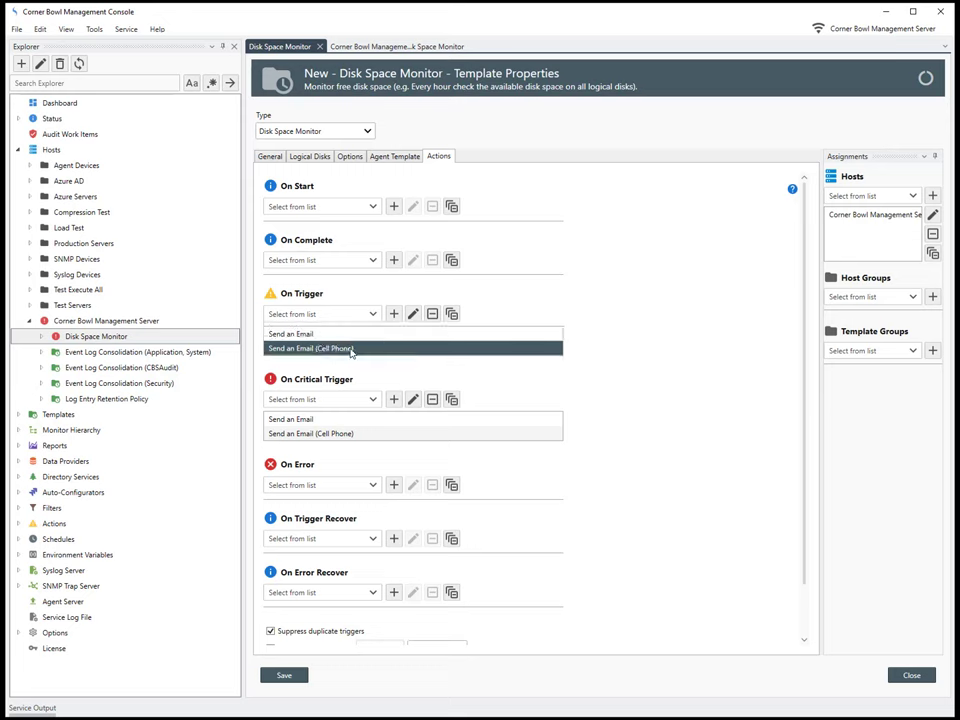
pyautogui.click(413, 314)
pyautogui.click(470, 220)
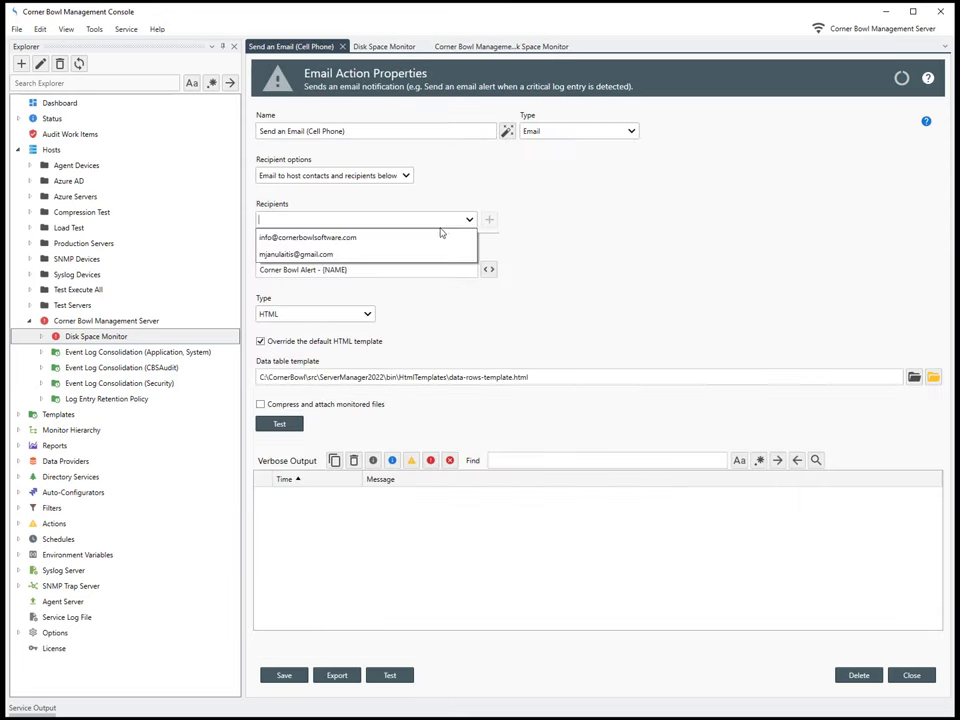
pyautogui.click(431, 238)
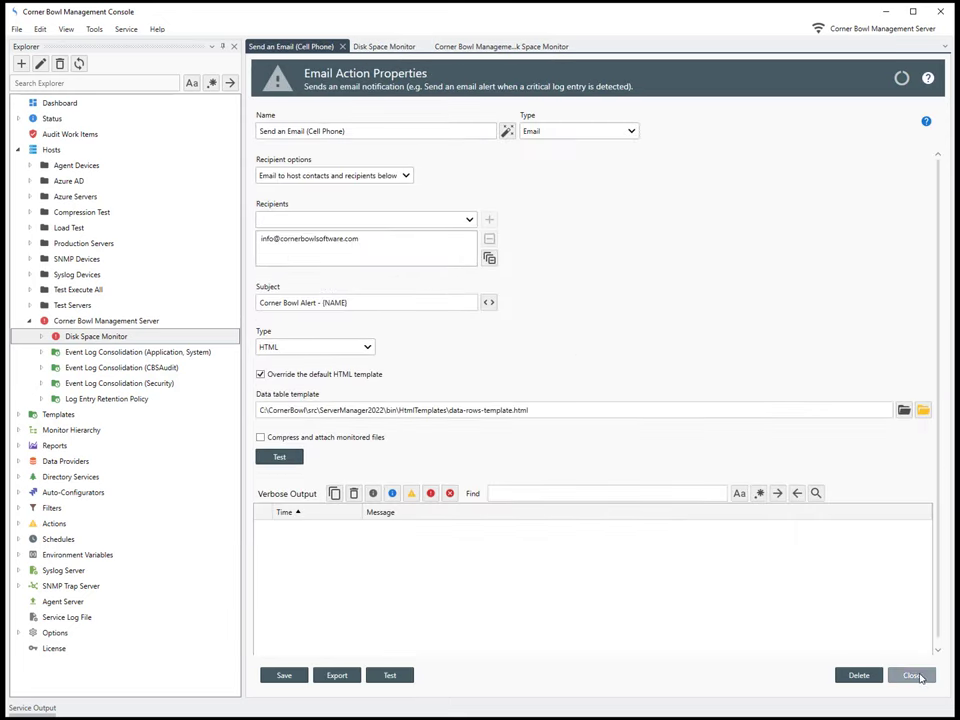
pyautogui.click(911, 675)
pyautogui.click(446, 396)
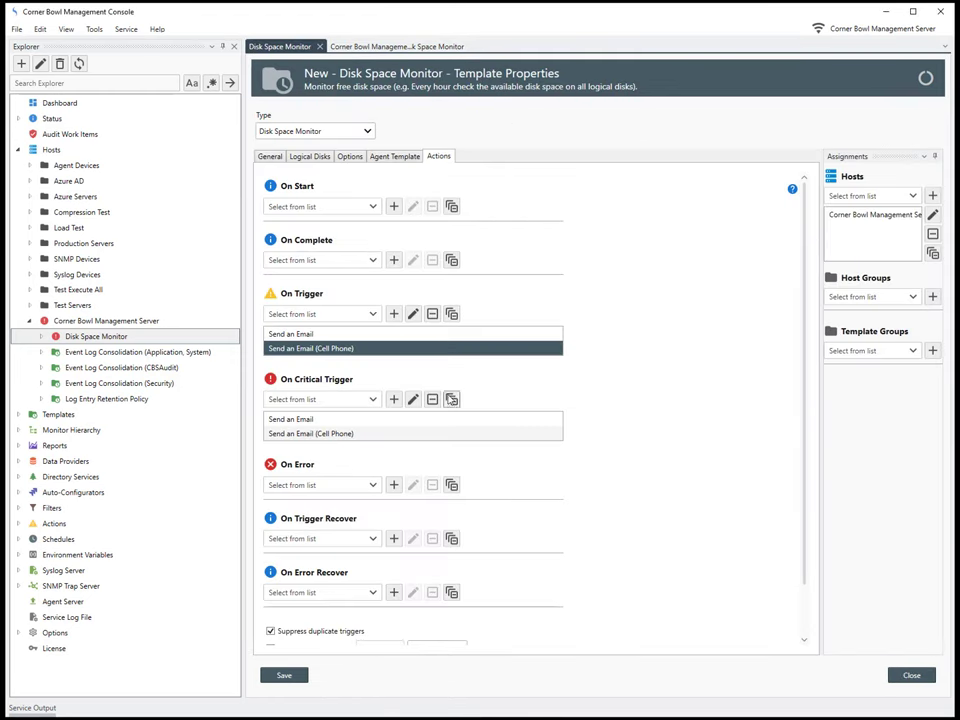
pyautogui.moveTo(802, 228); pyautogui.dragTo(738, 228)
pyautogui.click(761, 161)
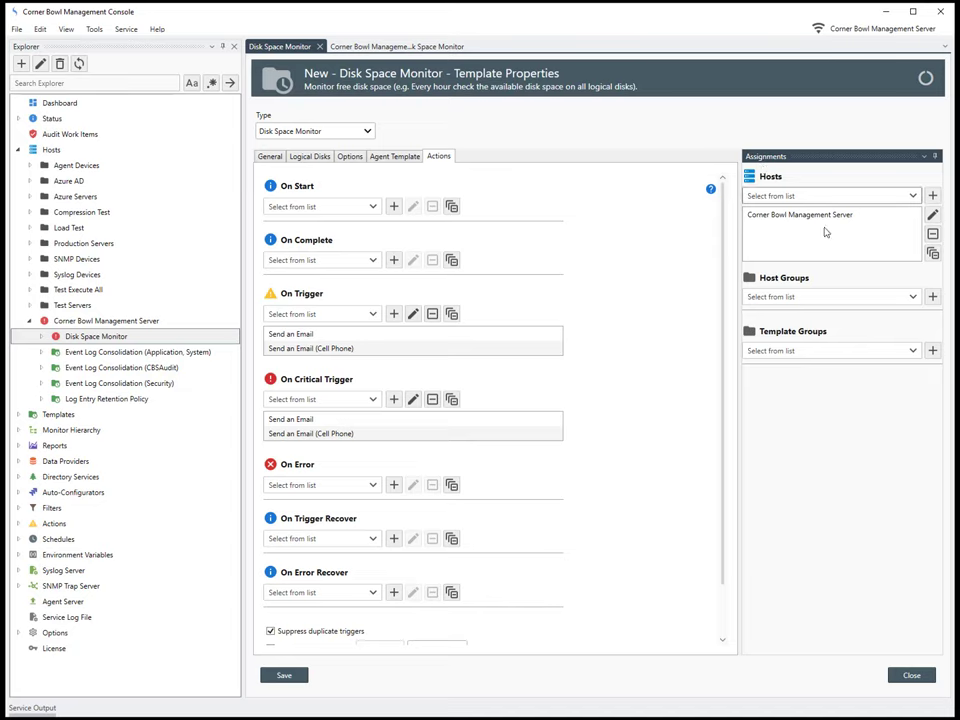
pyautogui.click(912, 297)
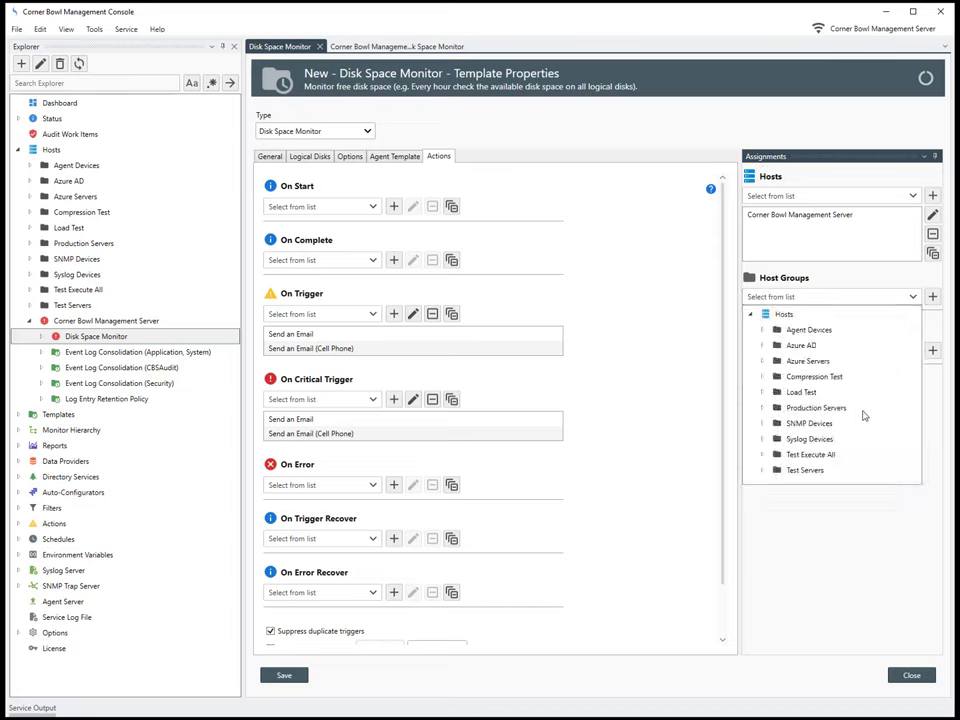
pyautogui.click(816, 408)
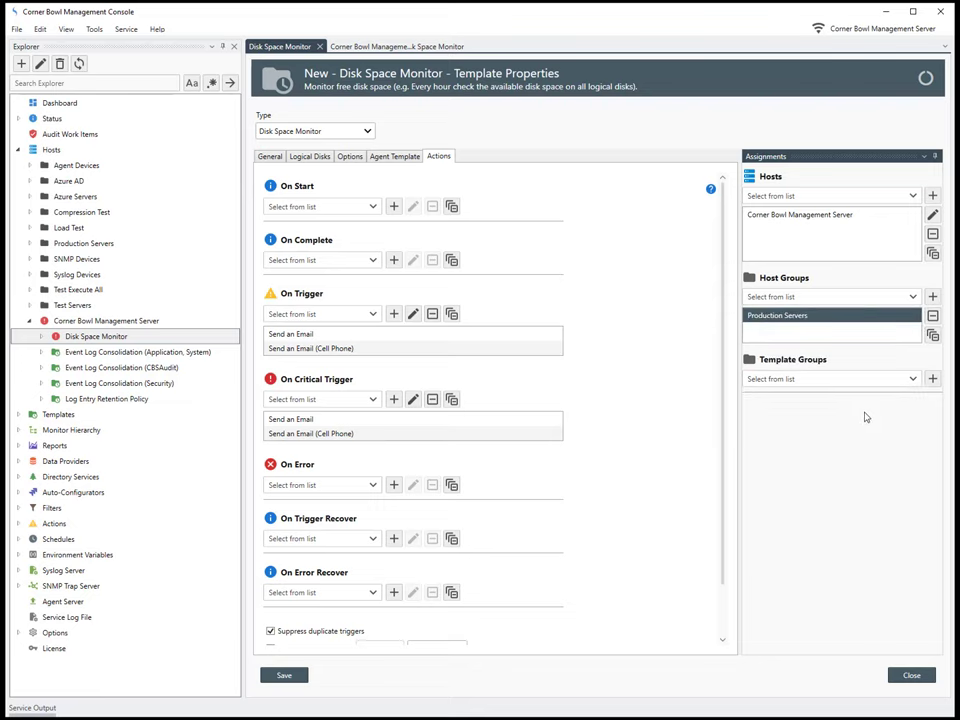
pyautogui.click(933, 316)
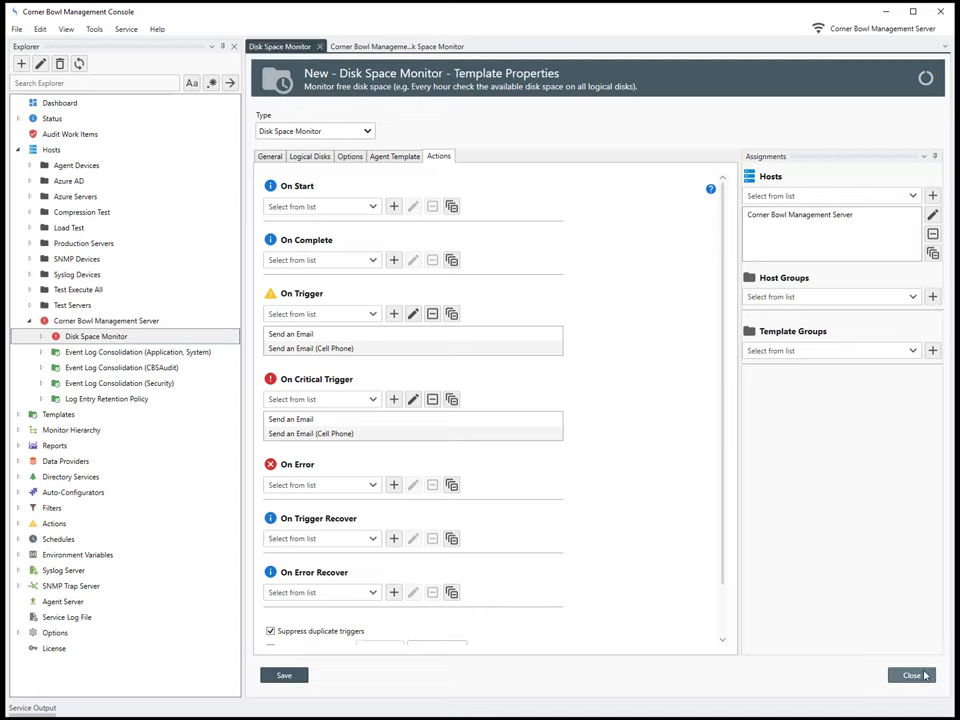
# - Save the template, then rename it 'My Disk Space Monitor' on the General tab and close it
pyautogui.click(924, 675)
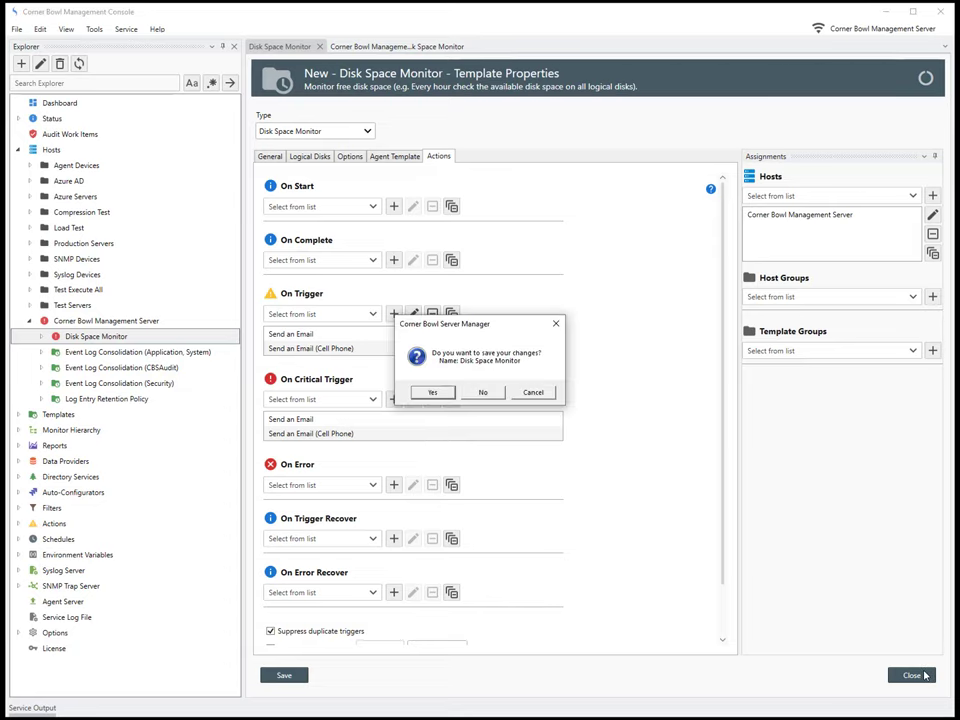
pyautogui.click(445, 395)
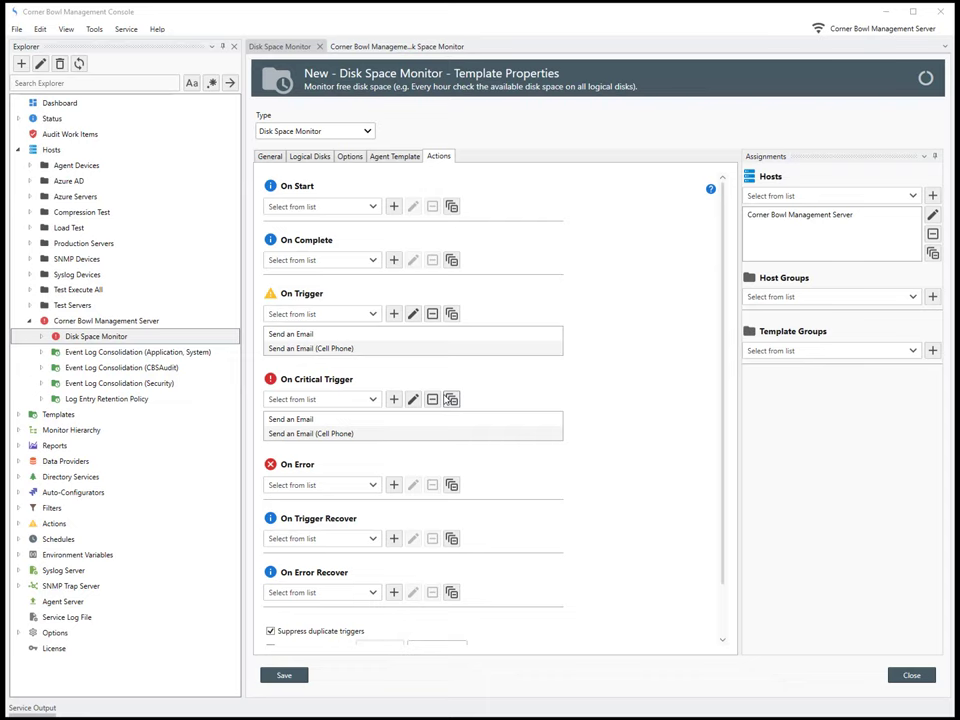
pyautogui.click(272, 158)
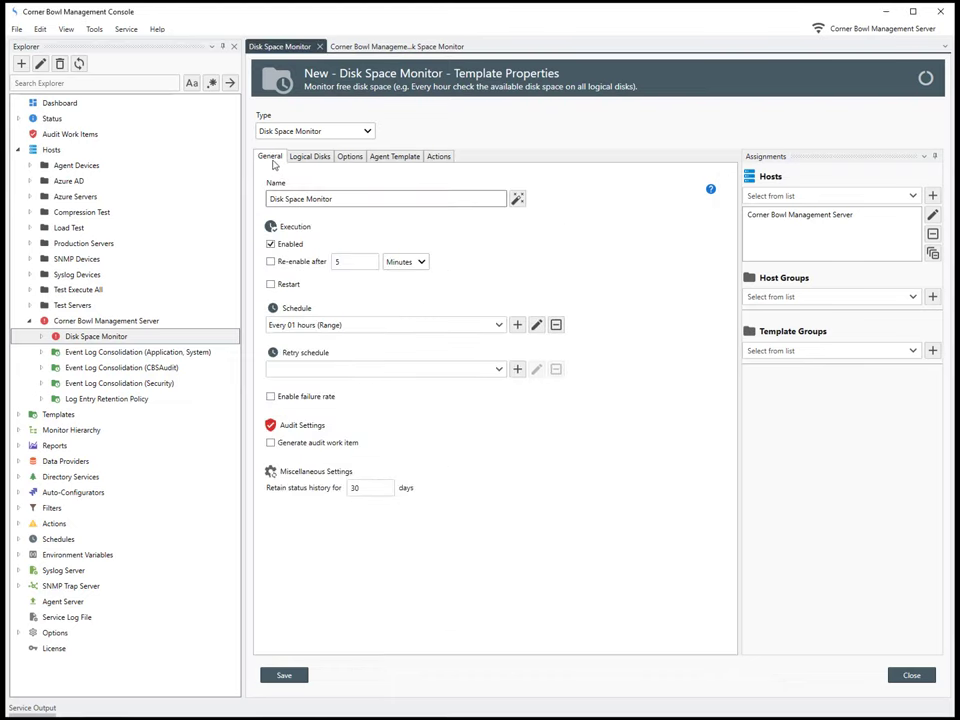
pyautogui.write('My')
pyautogui.click(913, 675)
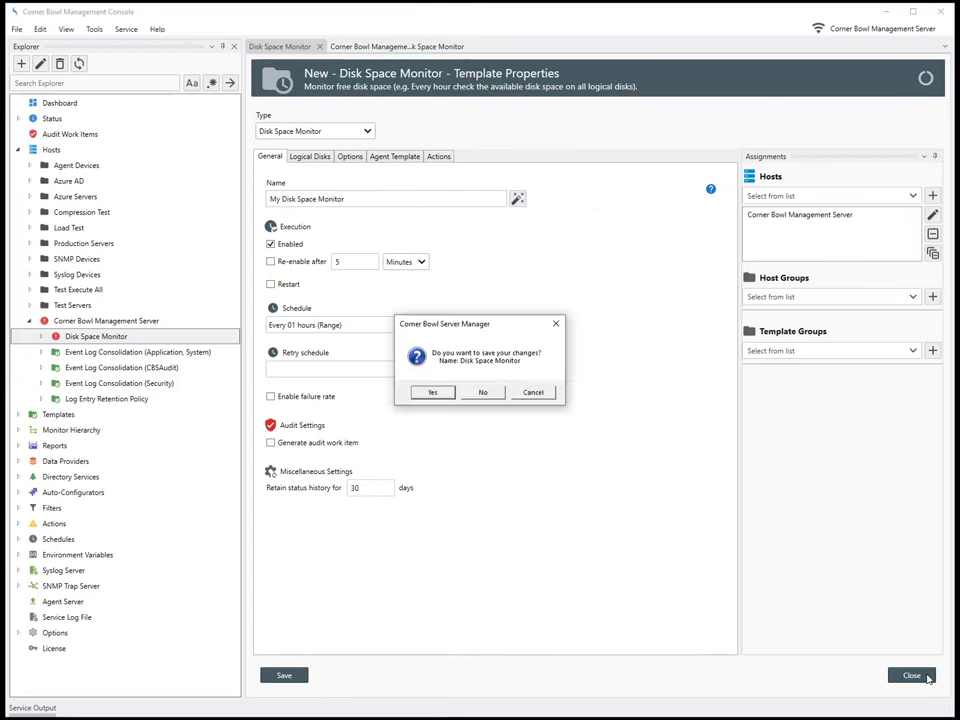
# - Confirm the save and open My Disk Space Monitor's Explore status view under the server host
pyautogui.click(431, 392)
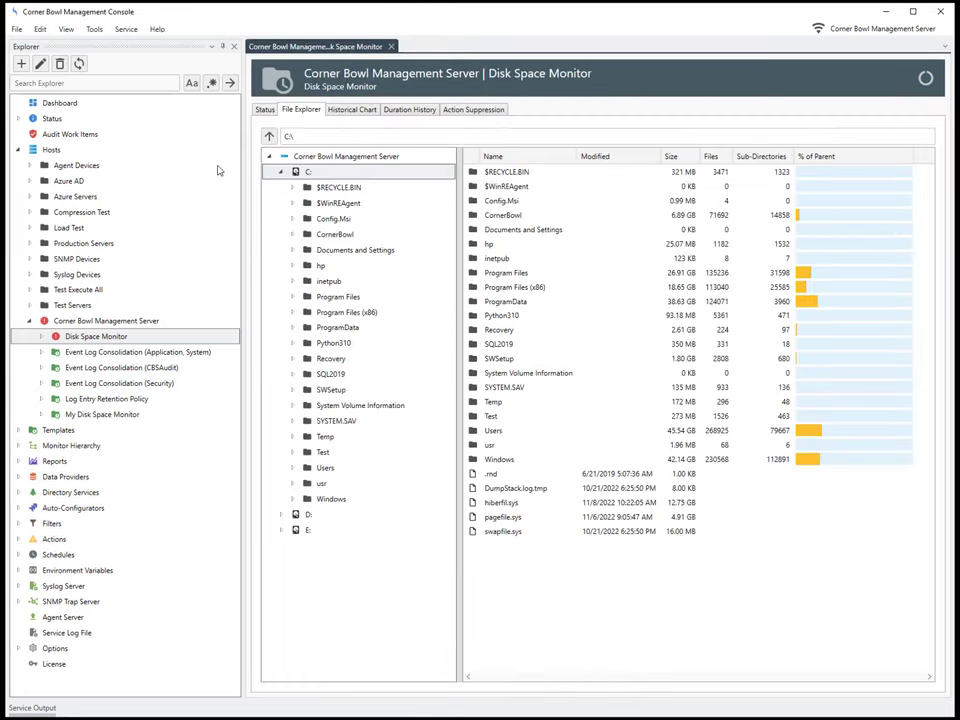
pyautogui.click(117, 50)
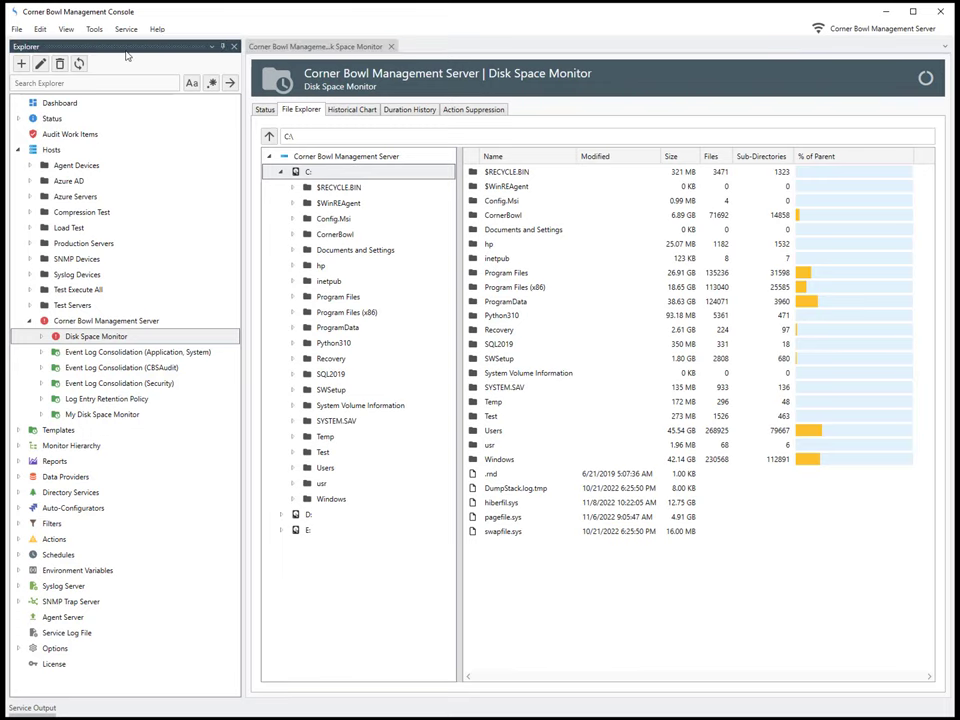
pyautogui.click(86, 321)
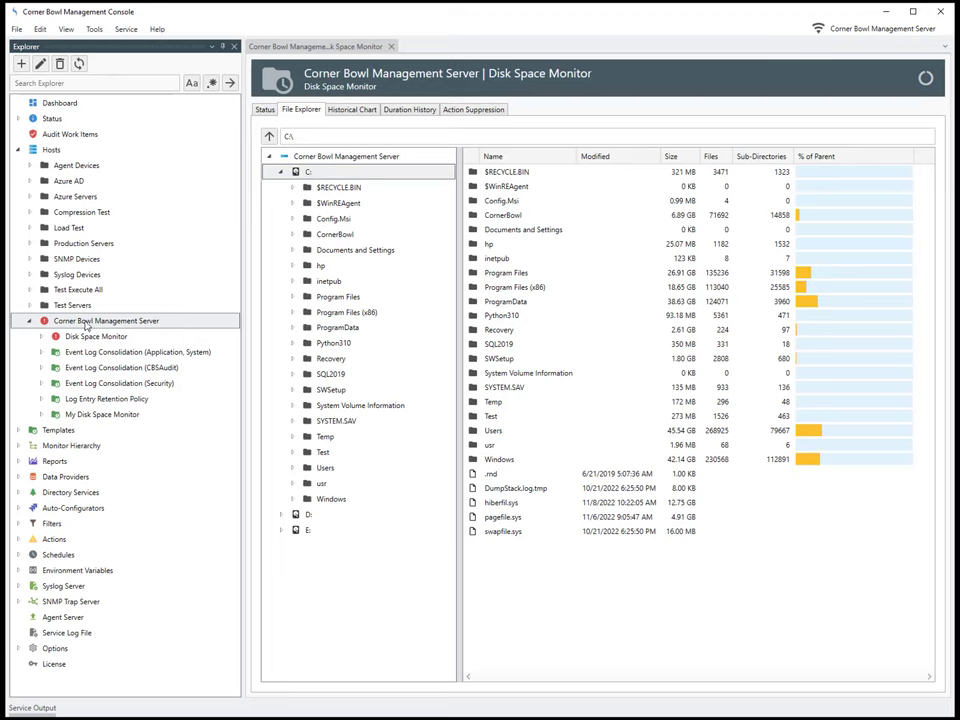
pyautogui.click(105, 416)
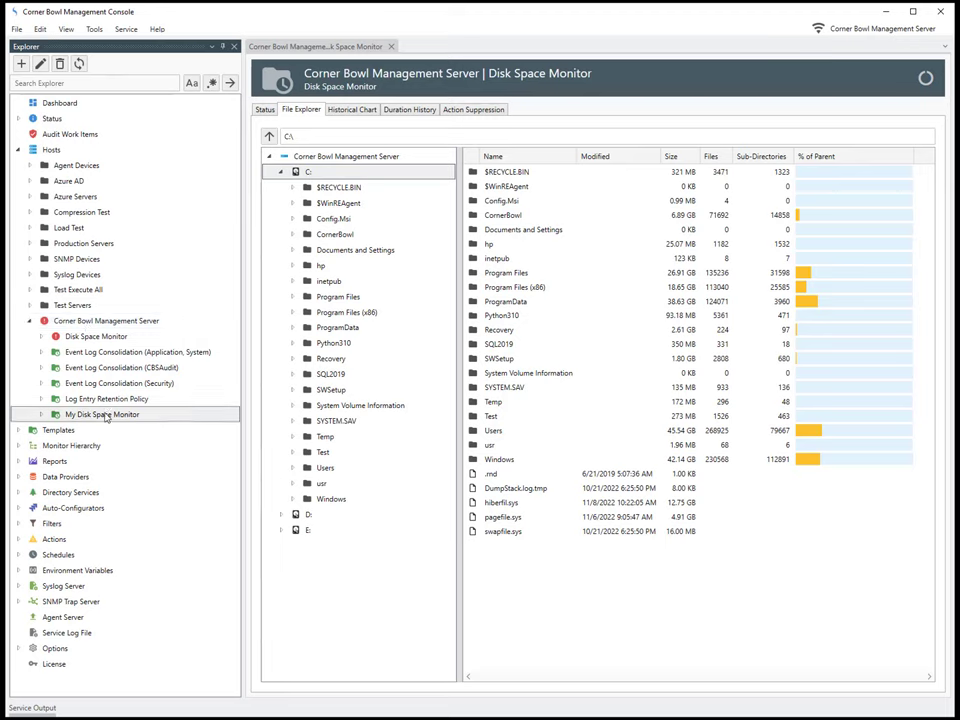
pyautogui.rightClick(106, 416)
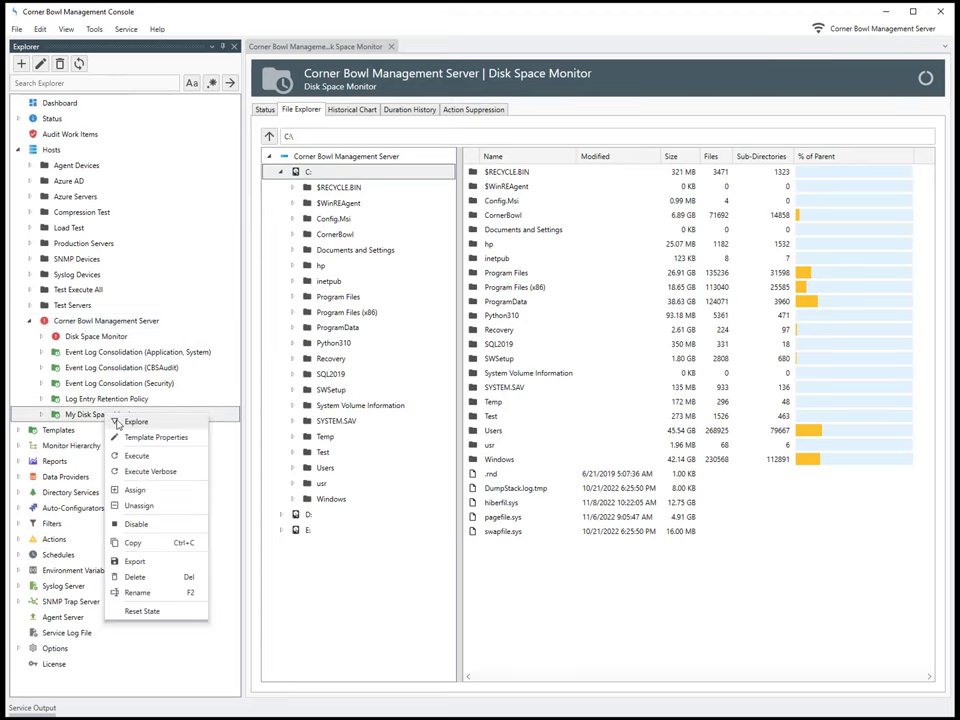
pyautogui.click(117, 422)
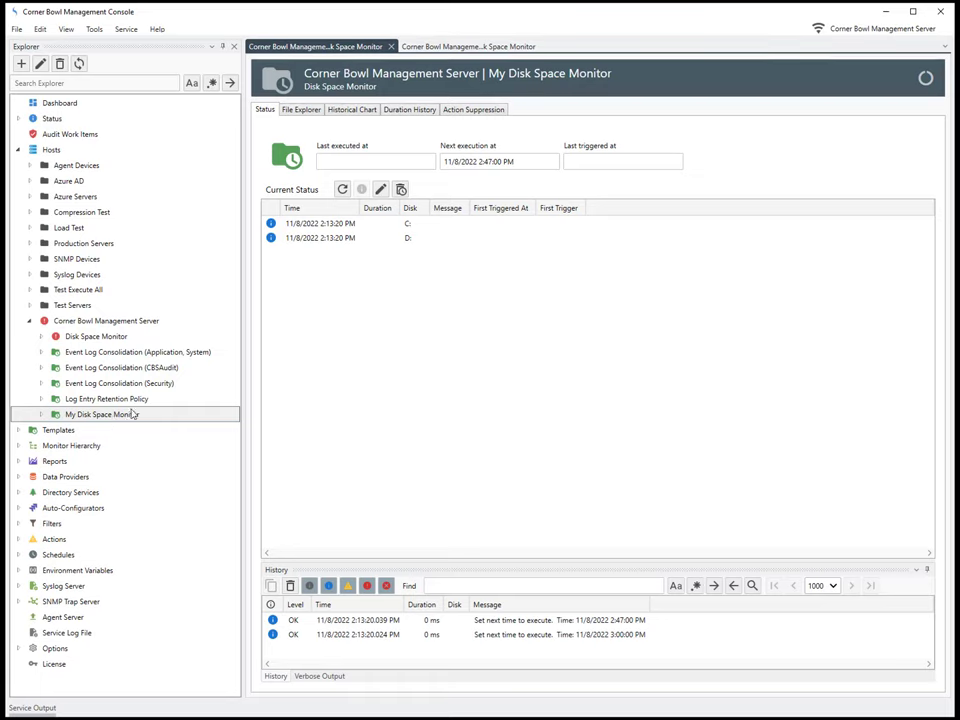
# - Run My Disk Space Monitor now and show its C:, D: and E: free/used space overview
pyautogui.click(341, 190)
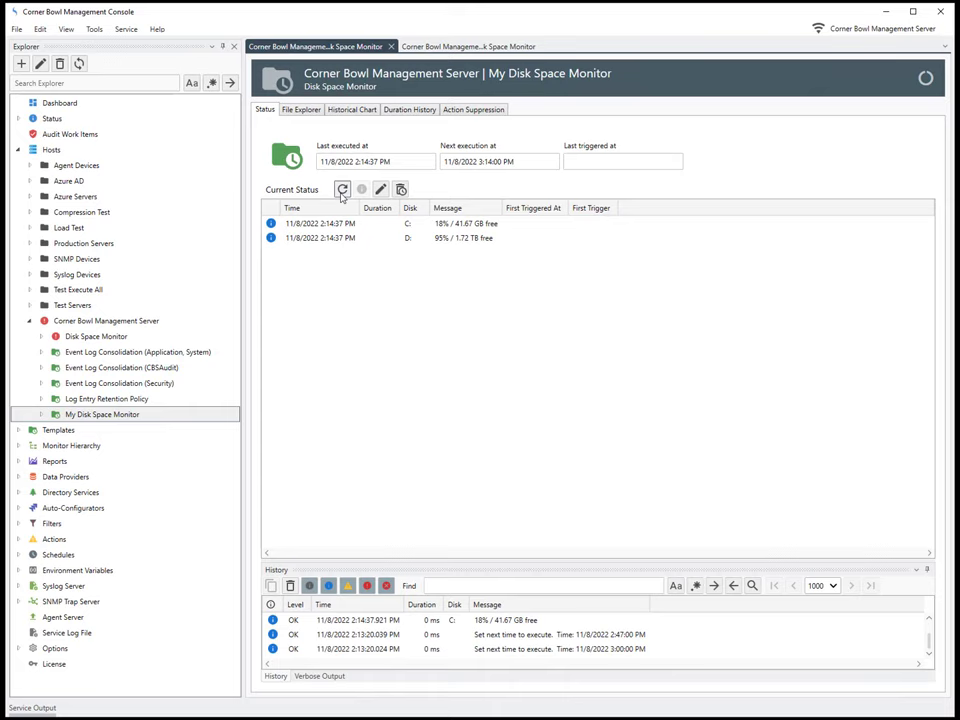
pyautogui.click(303, 110)
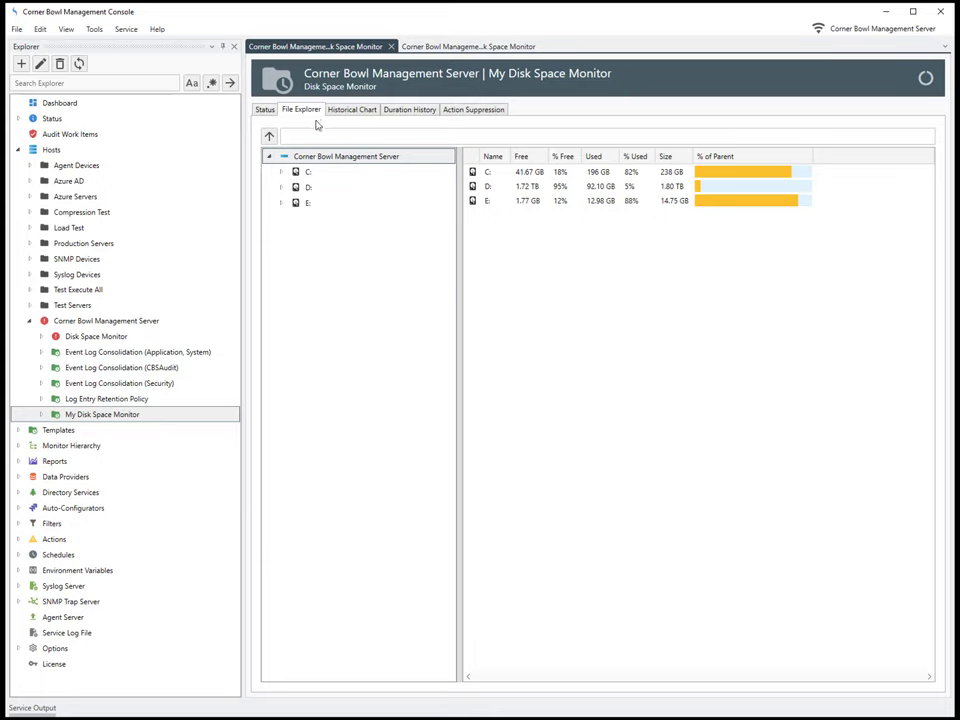
# - Calculate the folder sizes on drive C:
pyautogui.click(309, 173)
pyautogui.rightClick(309, 173)
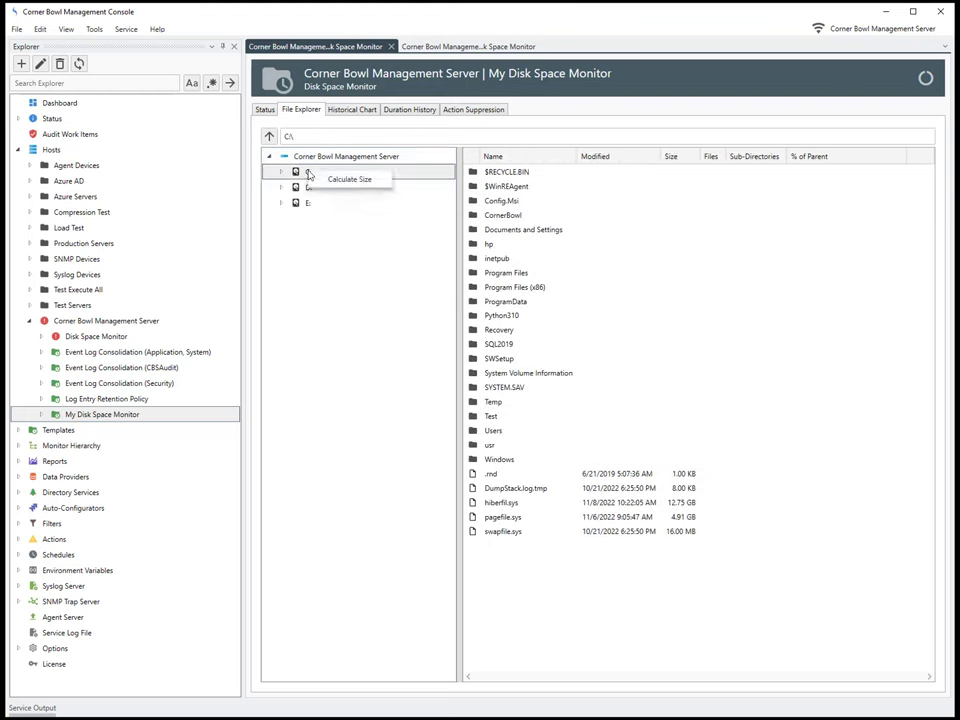
pyautogui.click(333, 183)
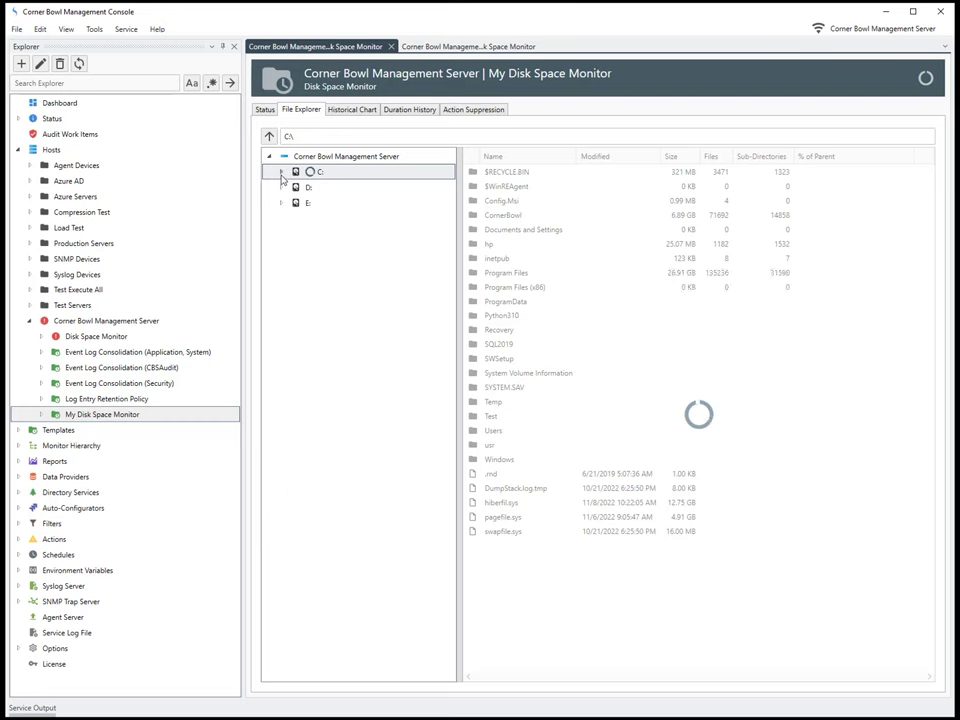
# - Browse to C:\Temp and delete Resources.txt, confirming the deletion
pyautogui.click(281, 172)
pyautogui.click(338, 299)
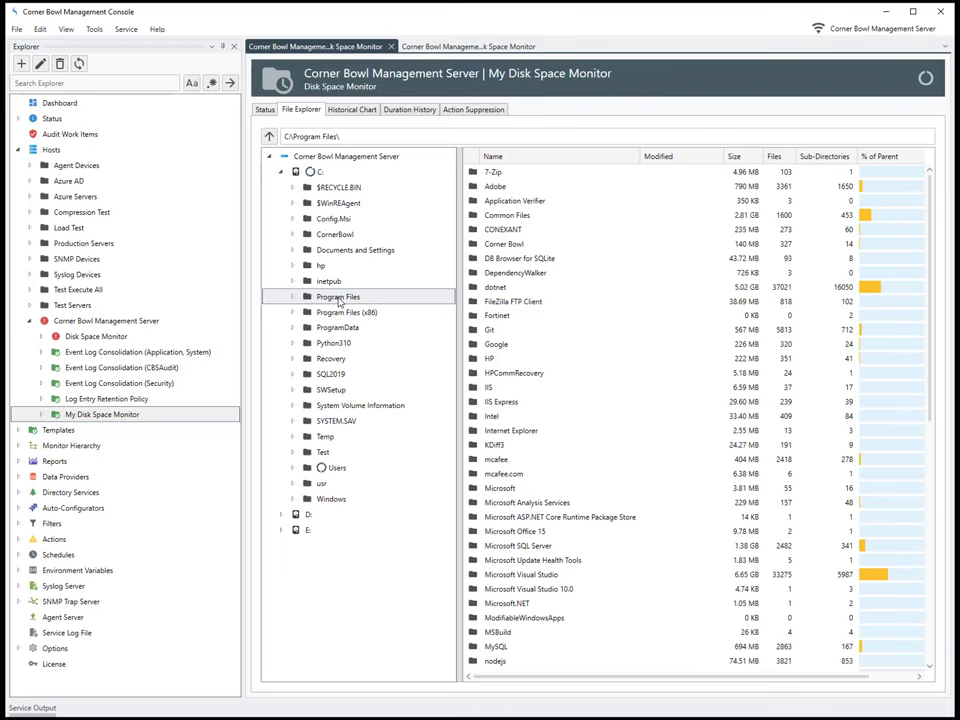
pyautogui.click(330, 438)
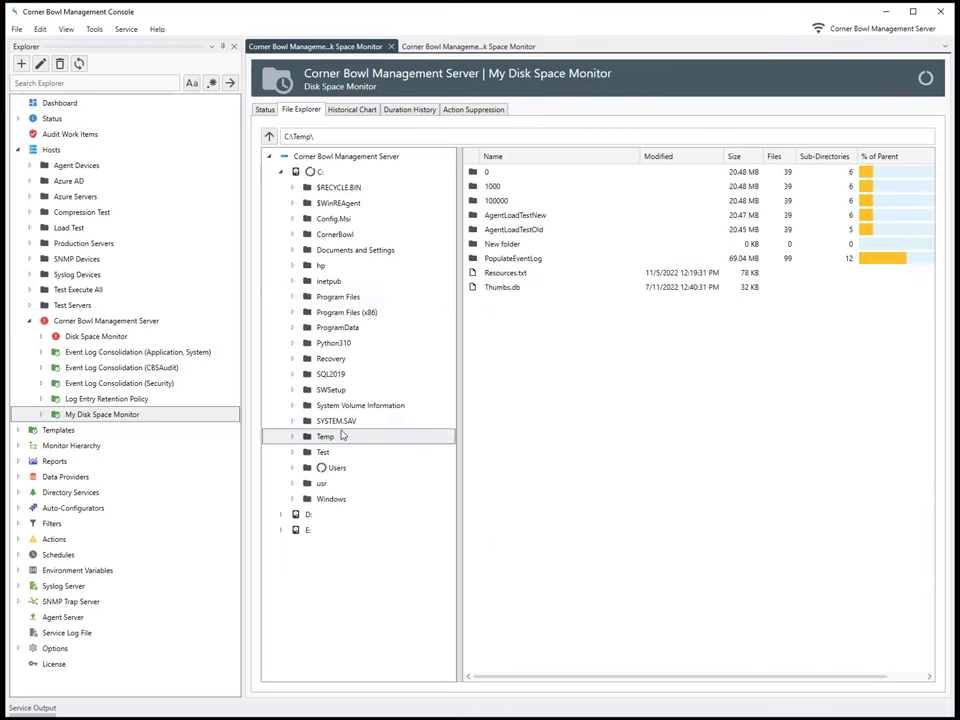
pyautogui.click(518, 274)
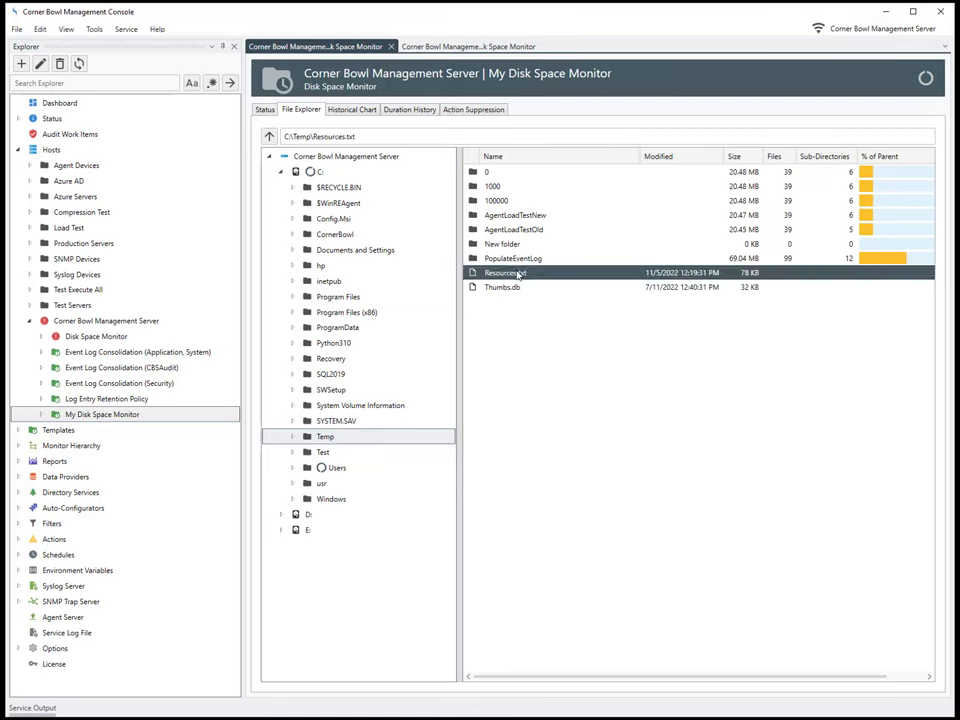
pyautogui.rightClick(518, 274)
pyautogui.click(543, 298)
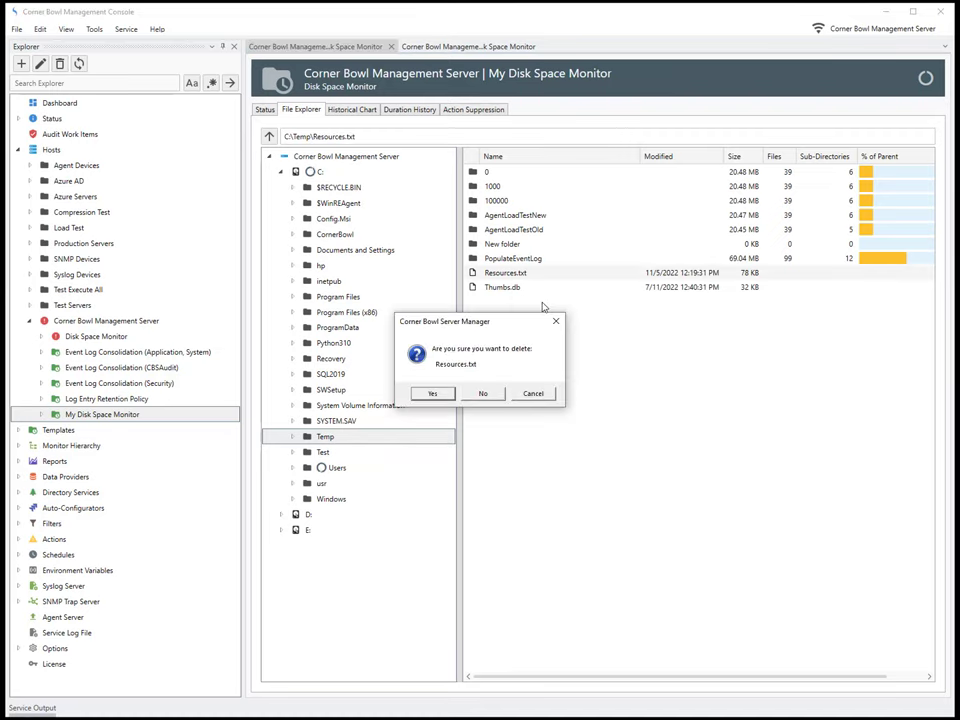
pyautogui.click(433, 393)
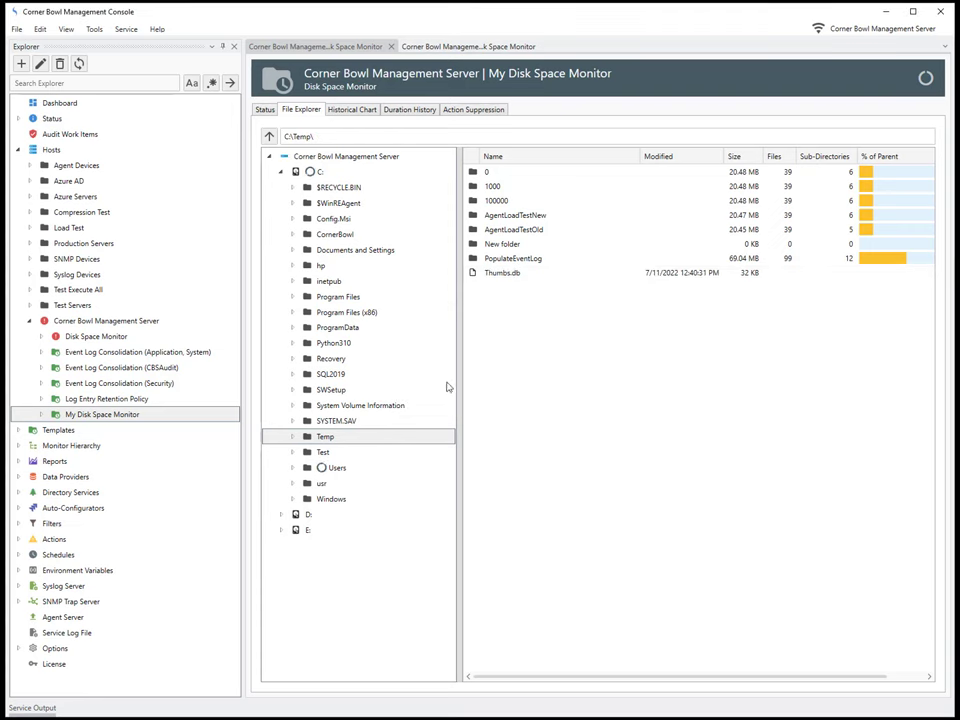
# - View the disk space history charts, then create a new Summary Report from Report > Summary Reports
pyautogui.click(348, 110)
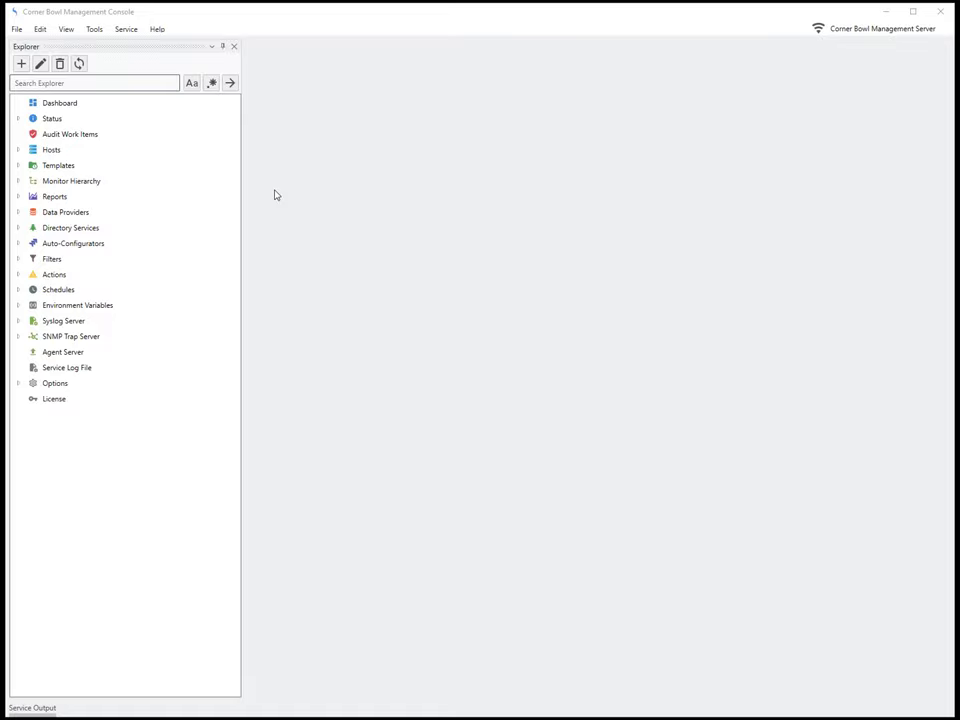
pyautogui.click(15, 28)
pyautogui.click(32, 45)
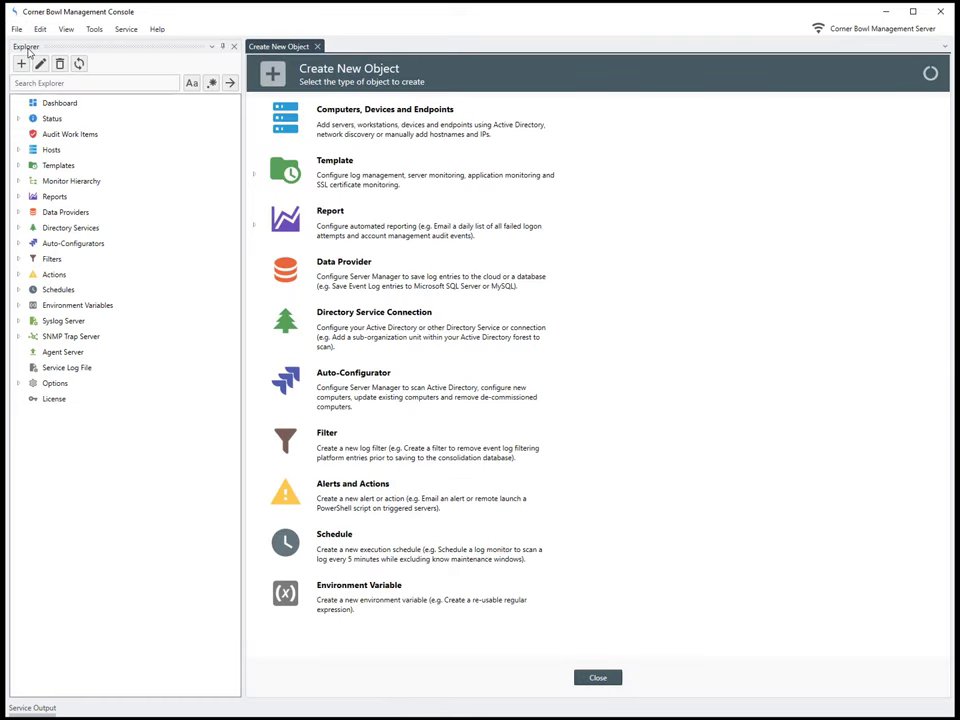
pyautogui.click(255, 226)
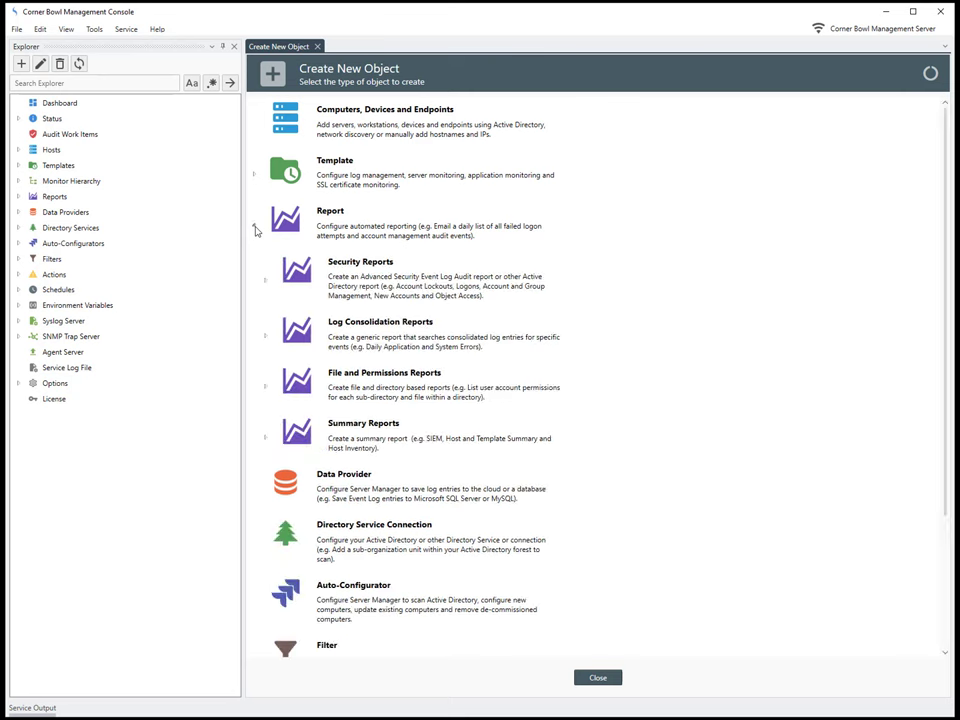
pyautogui.click(265, 438)
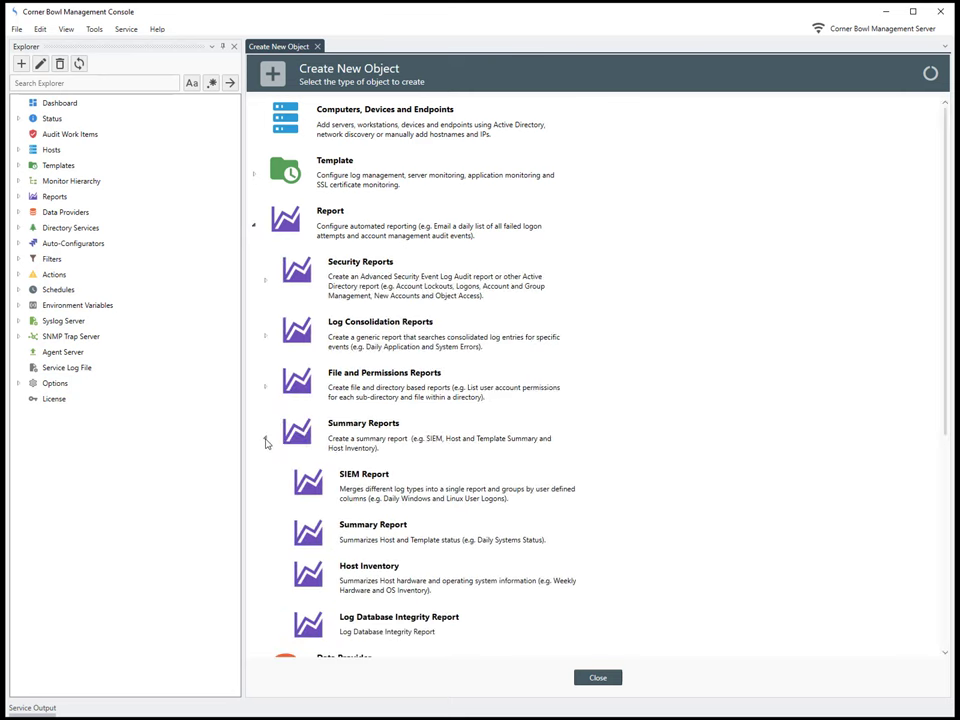
pyautogui.doubleClick(350, 537)
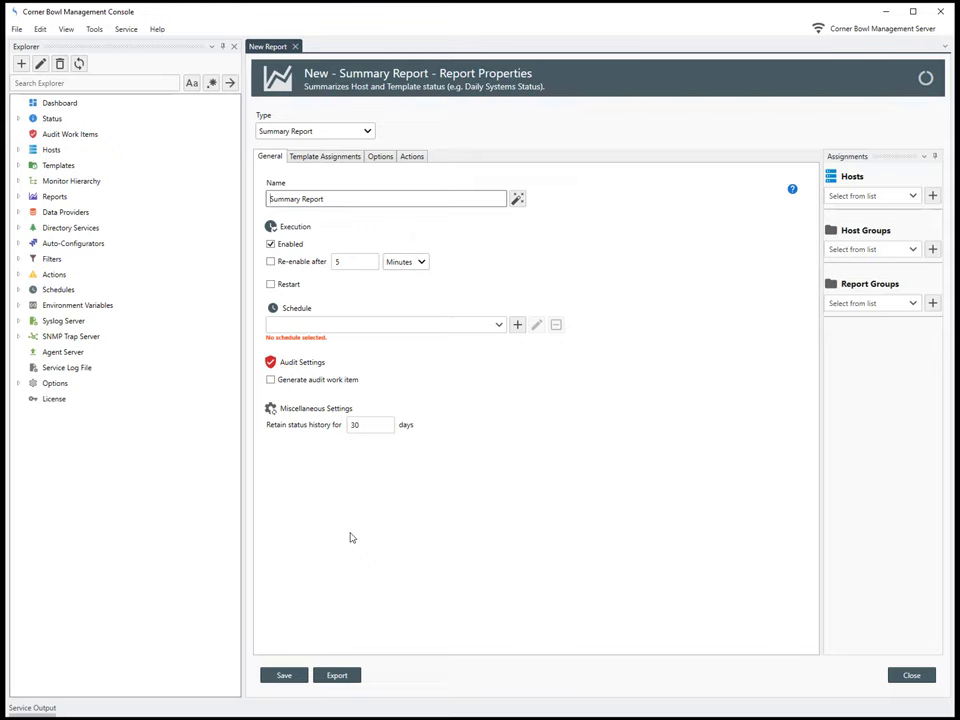
# - Keep the report enabled and set its schedule to Fixed > Daily, every day at 06:00
pyautogui.click(270, 245)
pyautogui.click(271, 248)
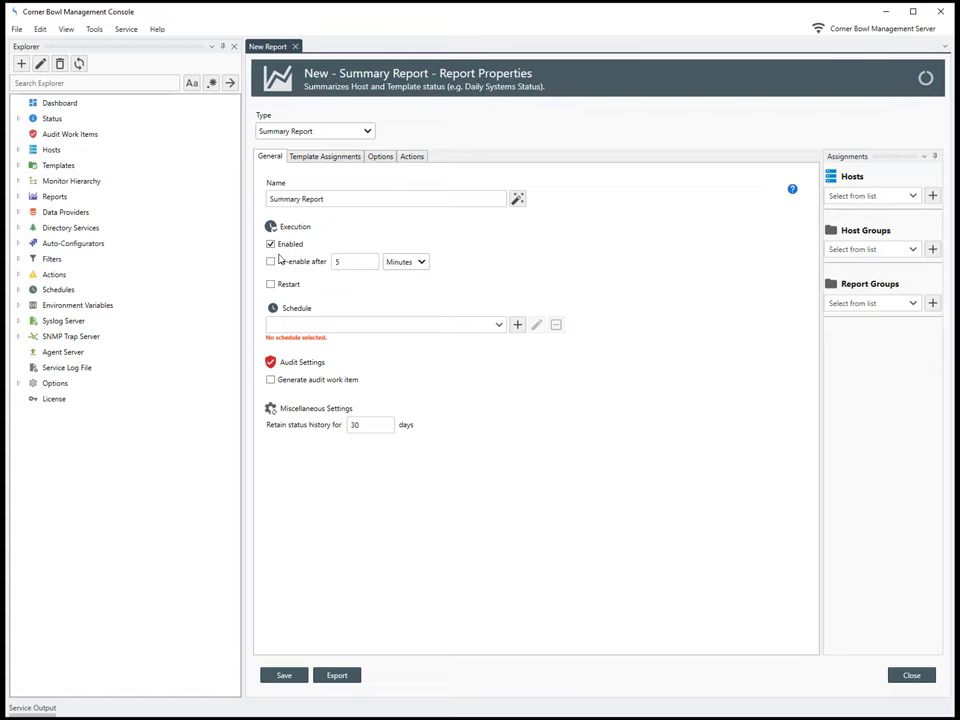
pyautogui.click(500, 327)
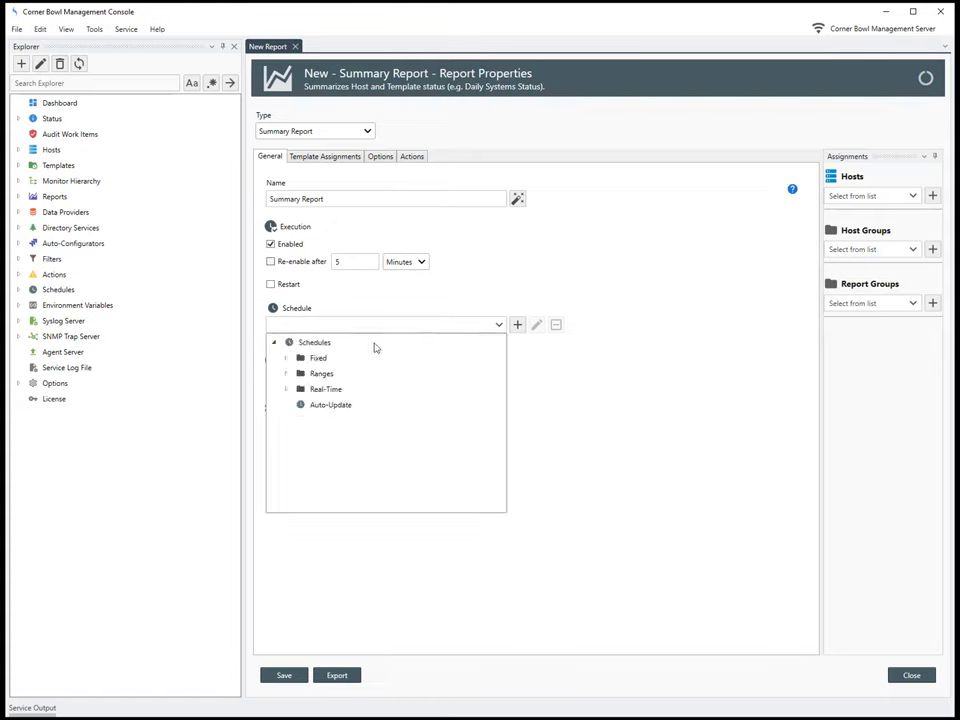
pyautogui.click(286, 358)
pyautogui.click(298, 373)
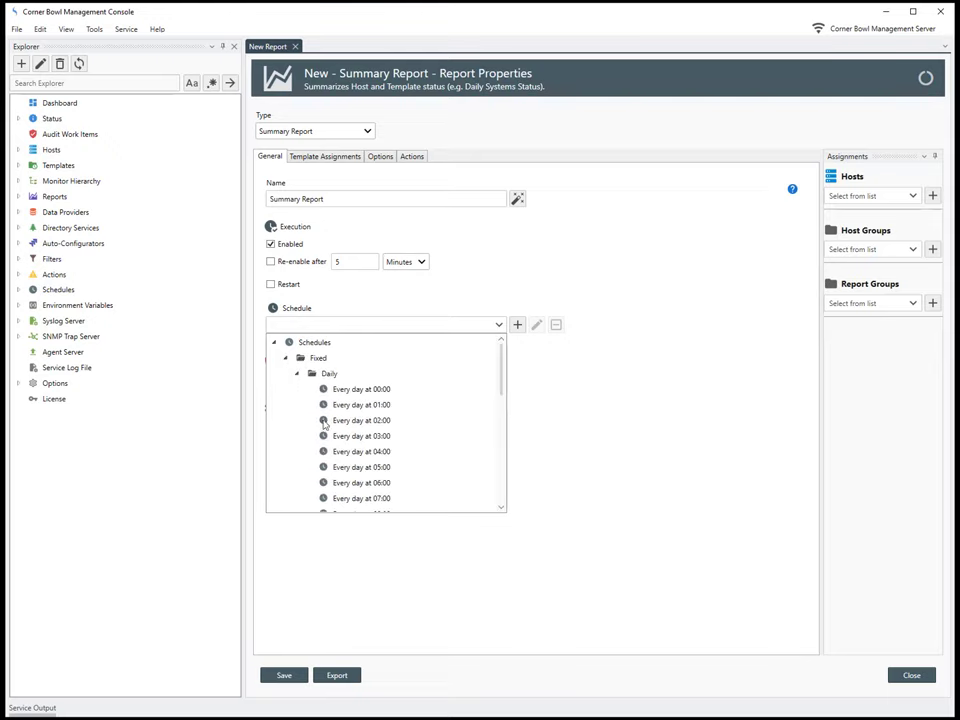
pyautogui.click(356, 482)
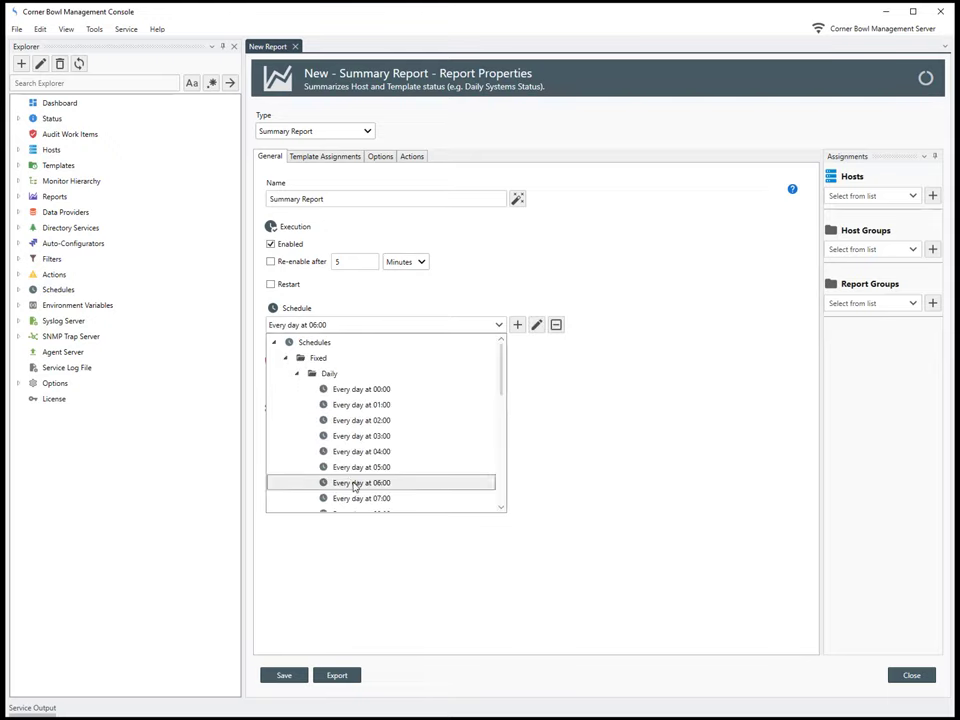
# - Assign My Disk Space Monitor as the report's template, then show its Options settings
pyautogui.click(315, 160)
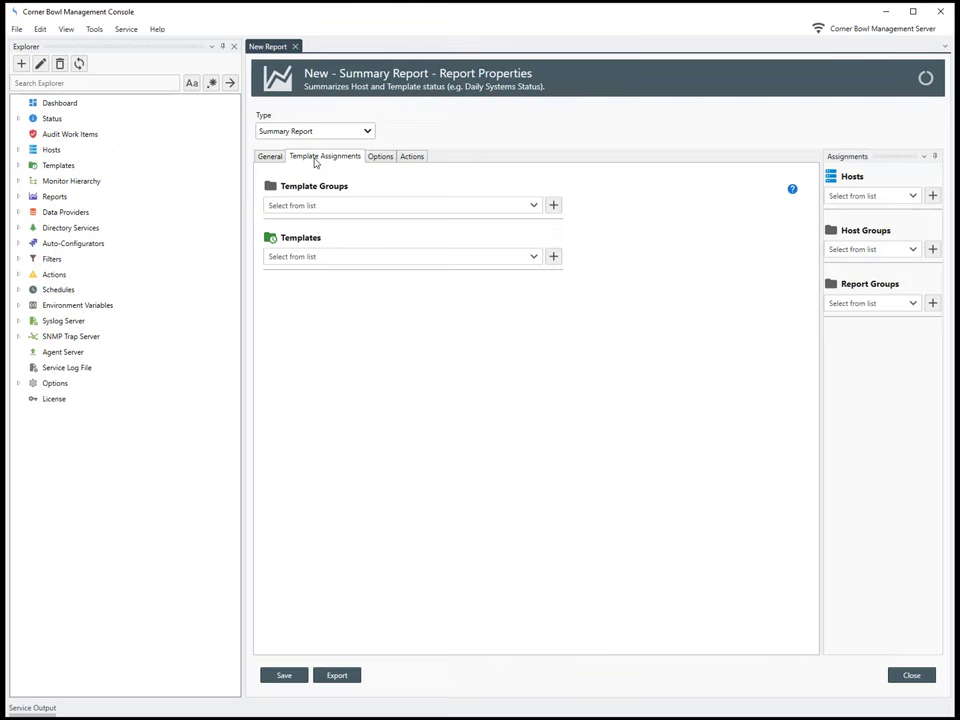
pyautogui.click(533, 256)
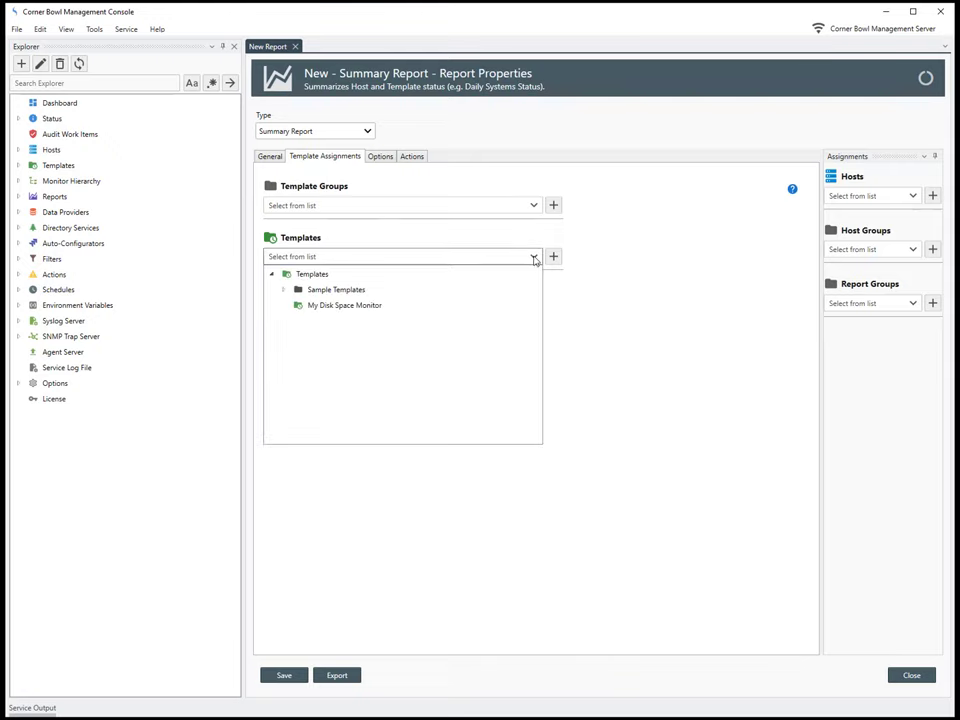
pyautogui.click(379, 306)
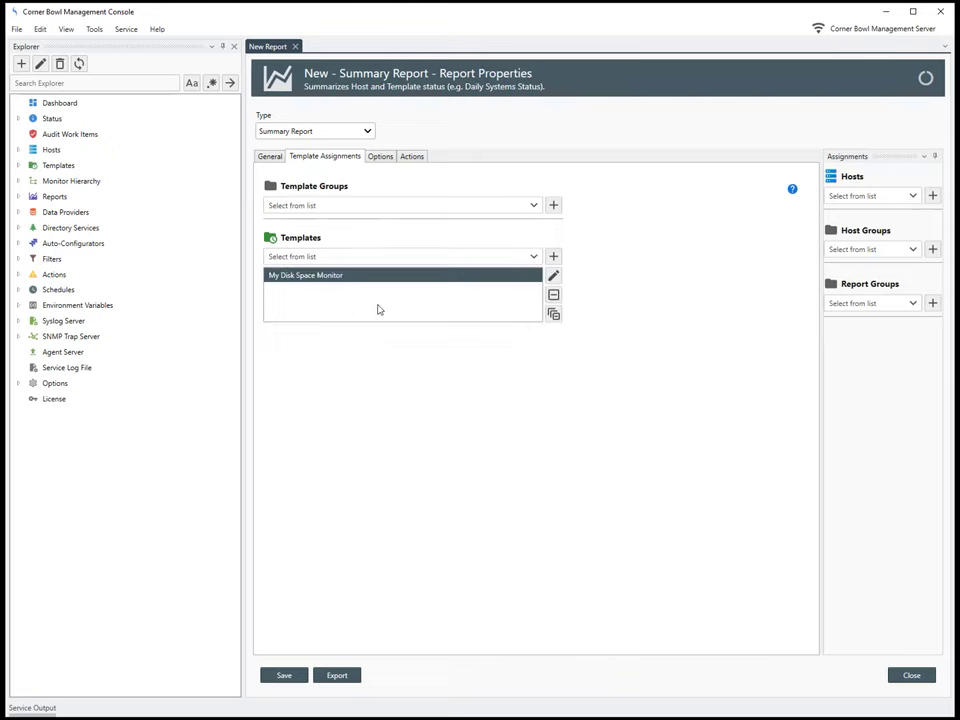
pyautogui.click(370, 157)
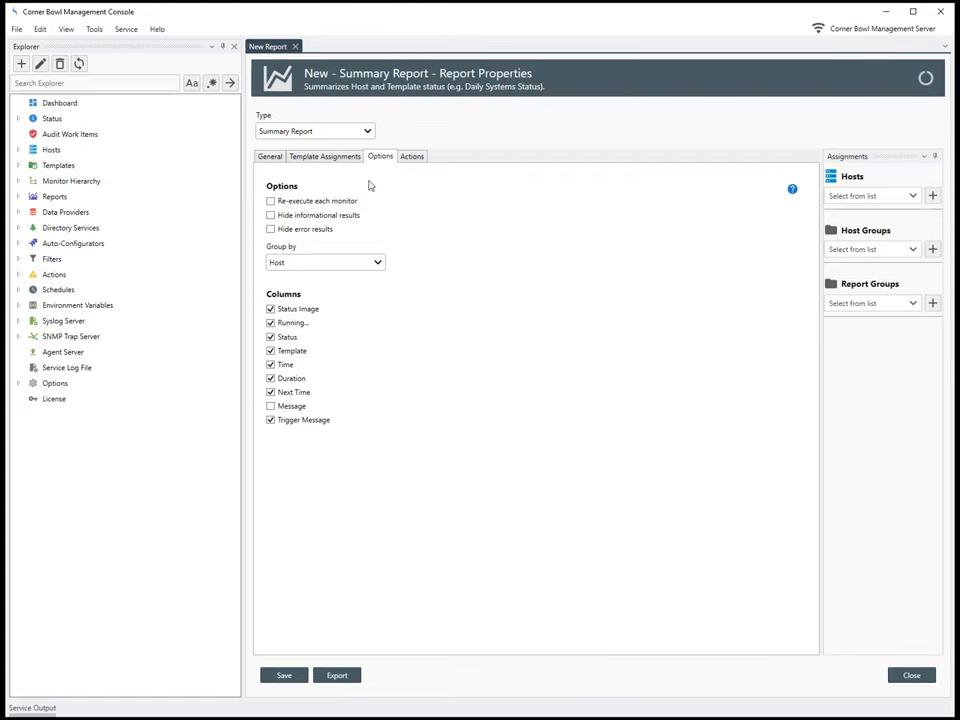
# - Group the report by Template and include Disk Space Monitor specific columns, selecting the KEY column
pyautogui.click(376, 262)
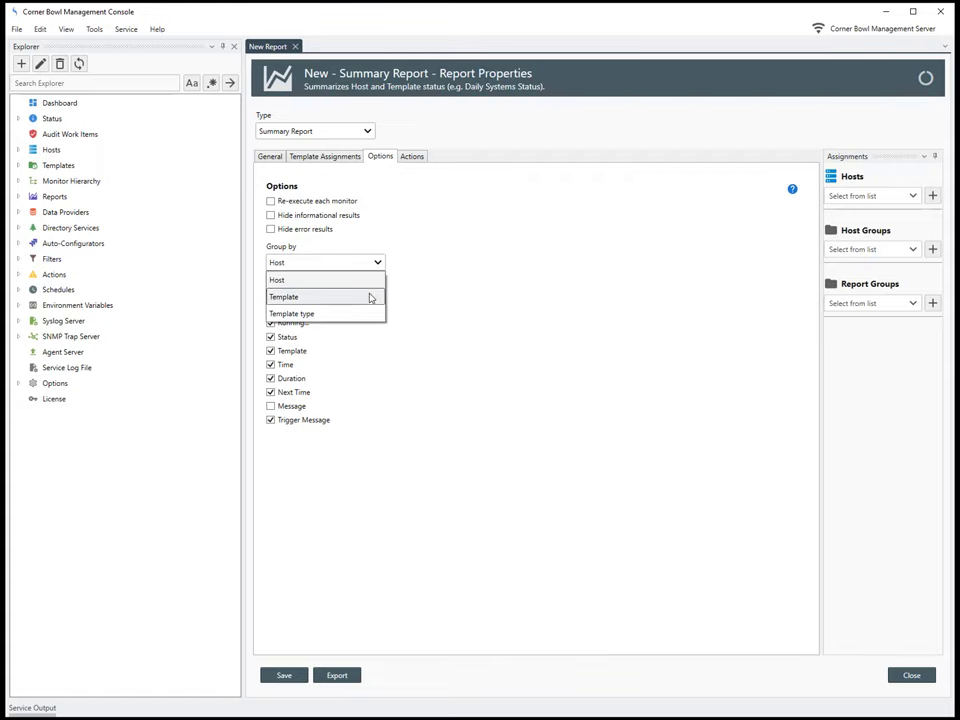
pyautogui.click(369, 296)
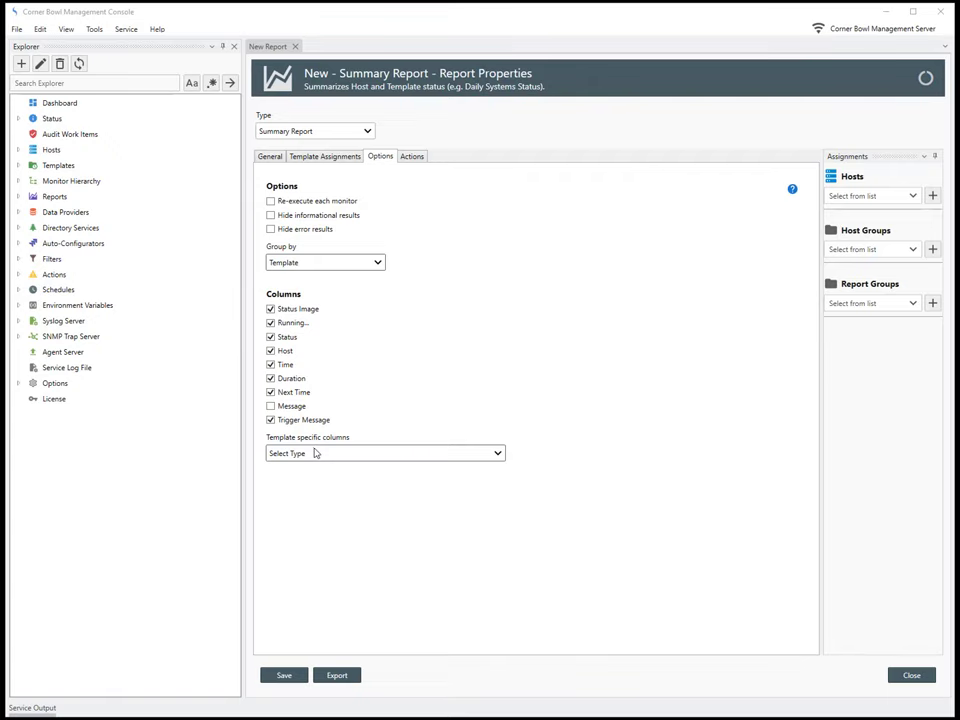
pyautogui.click(316, 453)
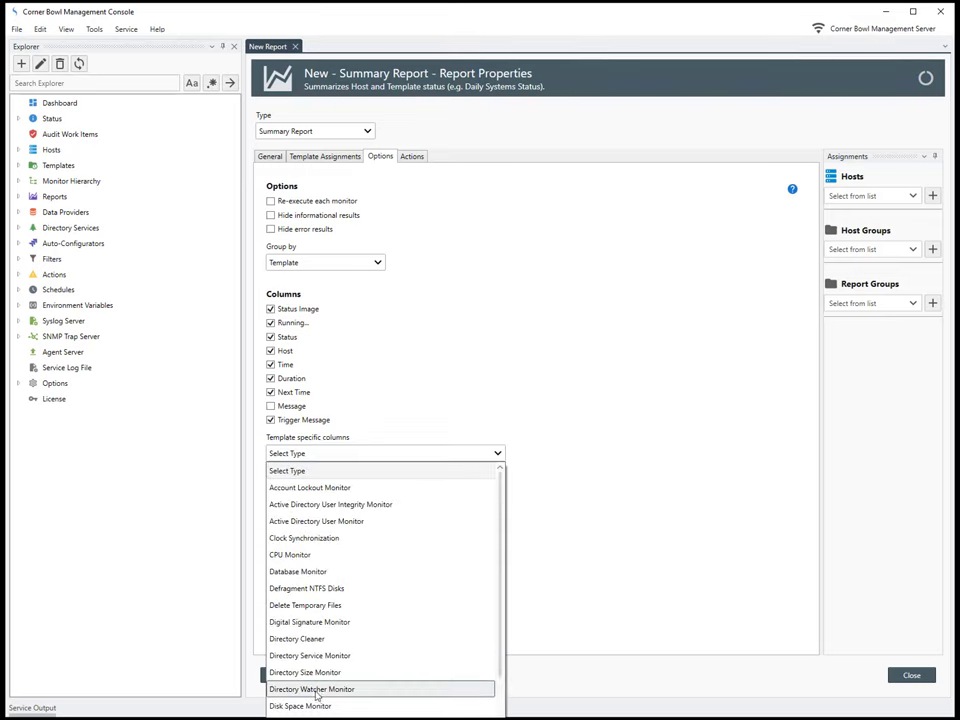
pyautogui.click(318, 706)
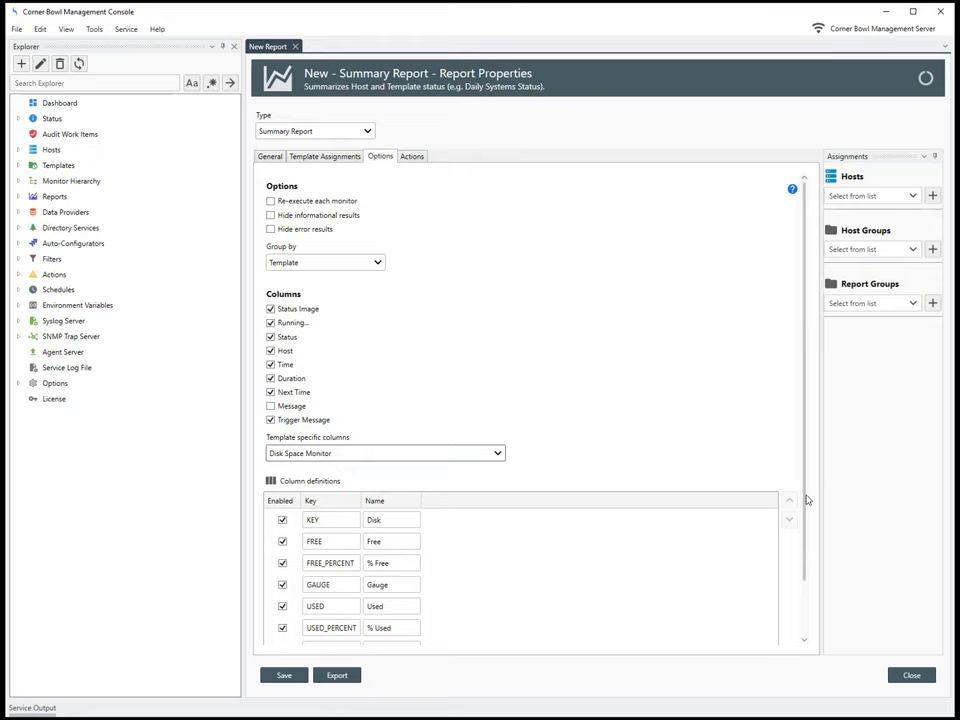
pyautogui.moveTo(805, 501); pyautogui.dragTo(820, 602)
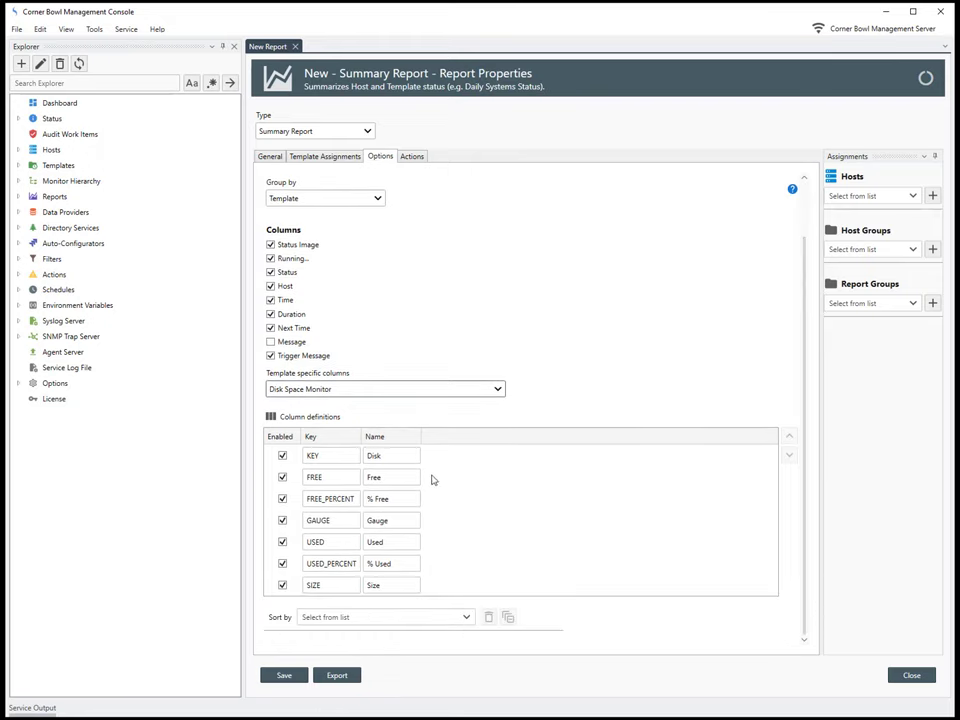
pyautogui.click(400, 455)
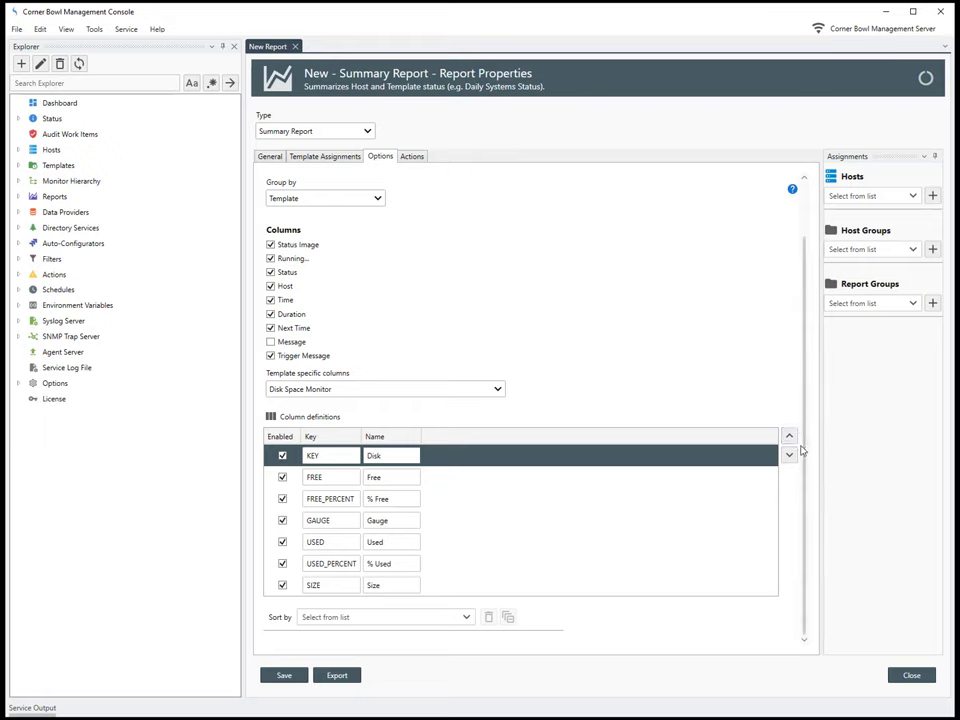
# - Sort the report by % Free (FREE_PERCENT) in ascending order
pyautogui.click(789, 455)
pyautogui.click(789, 437)
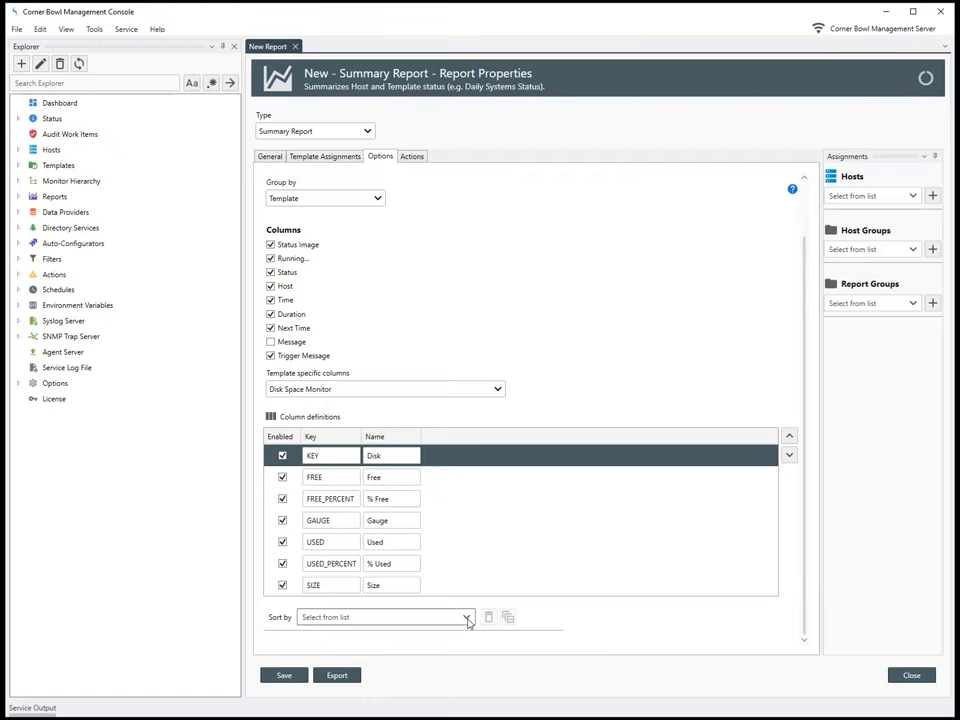
pyautogui.click(468, 618)
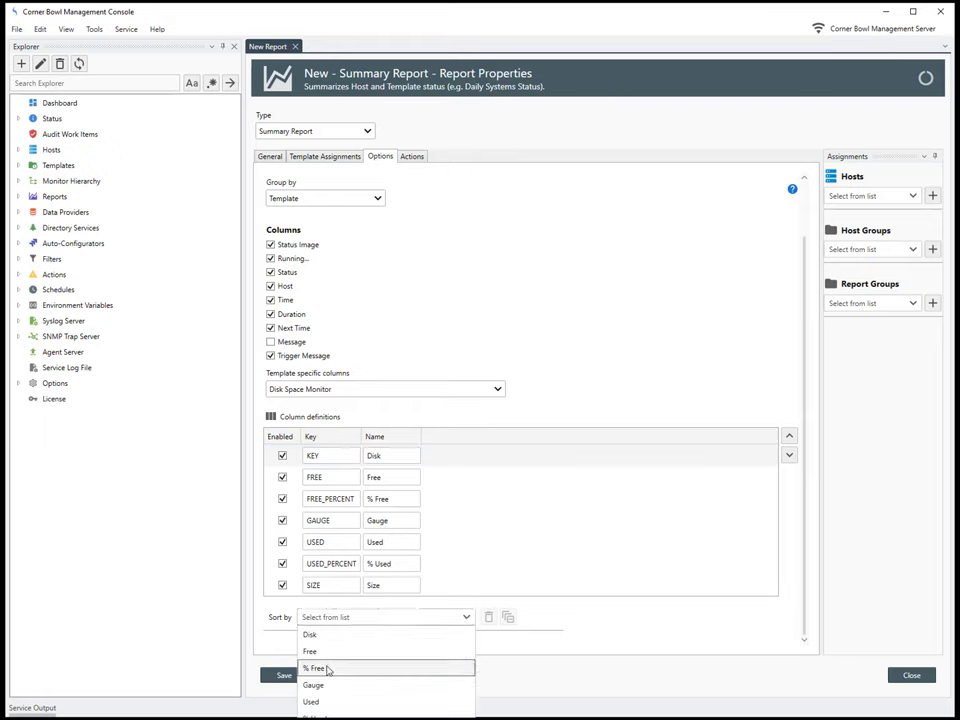
pyautogui.press('Escape')
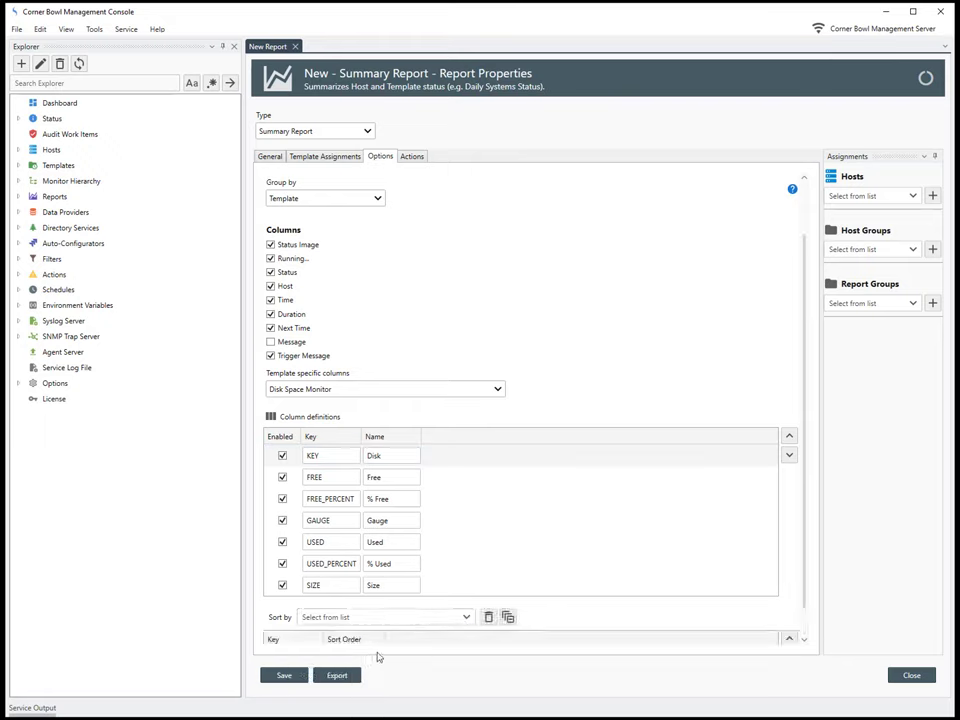
pyautogui.moveTo(803, 574); pyautogui.dragTo(808, 626)
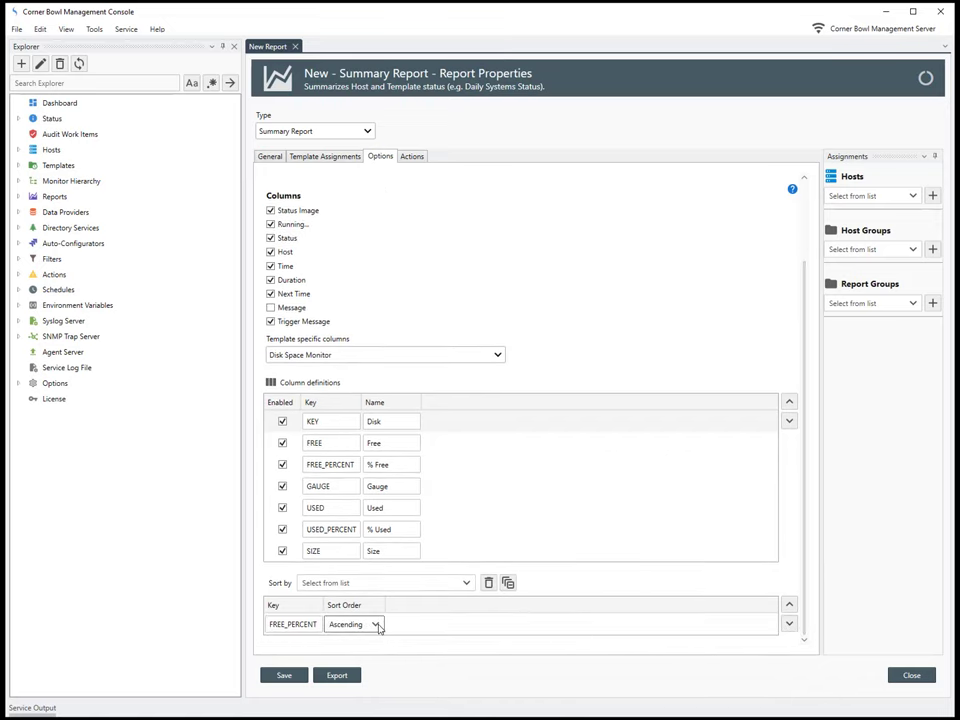
pyautogui.click(376, 624)
pyautogui.click(378, 625)
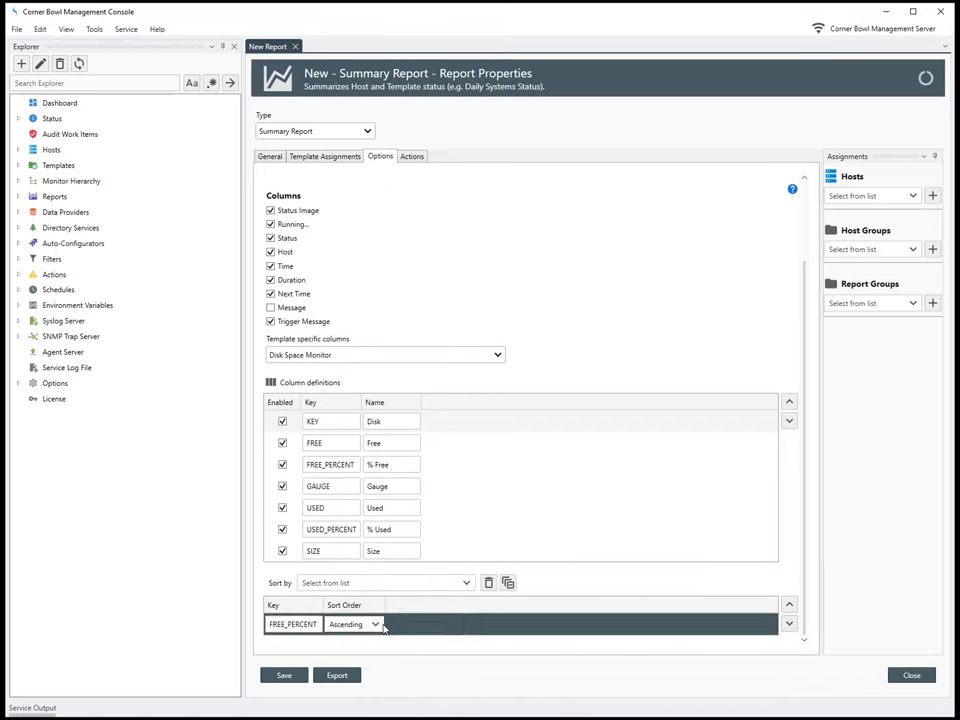
# - Attach the Email > Send an Email action to the report's On Complete event
pyautogui.click(422, 161)
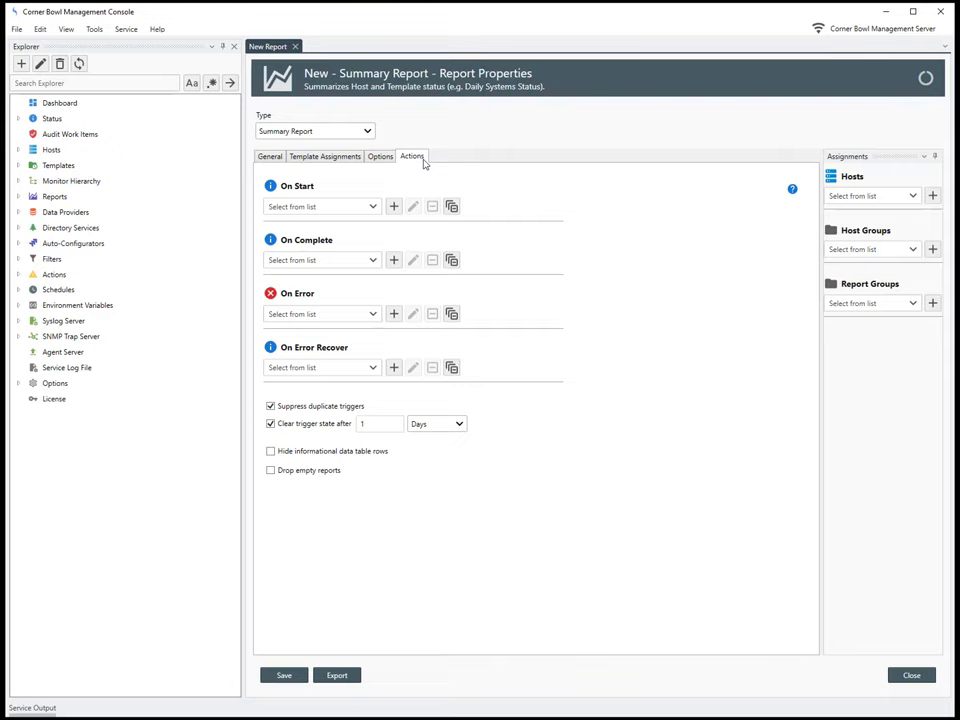
pyautogui.click(375, 261)
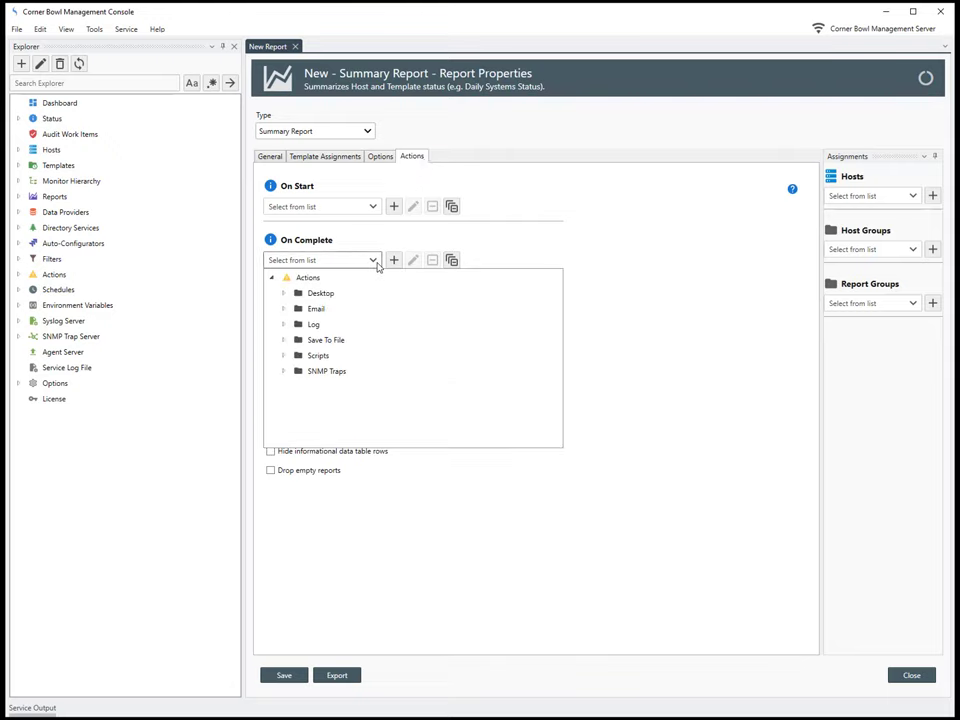
pyautogui.click(287, 308)
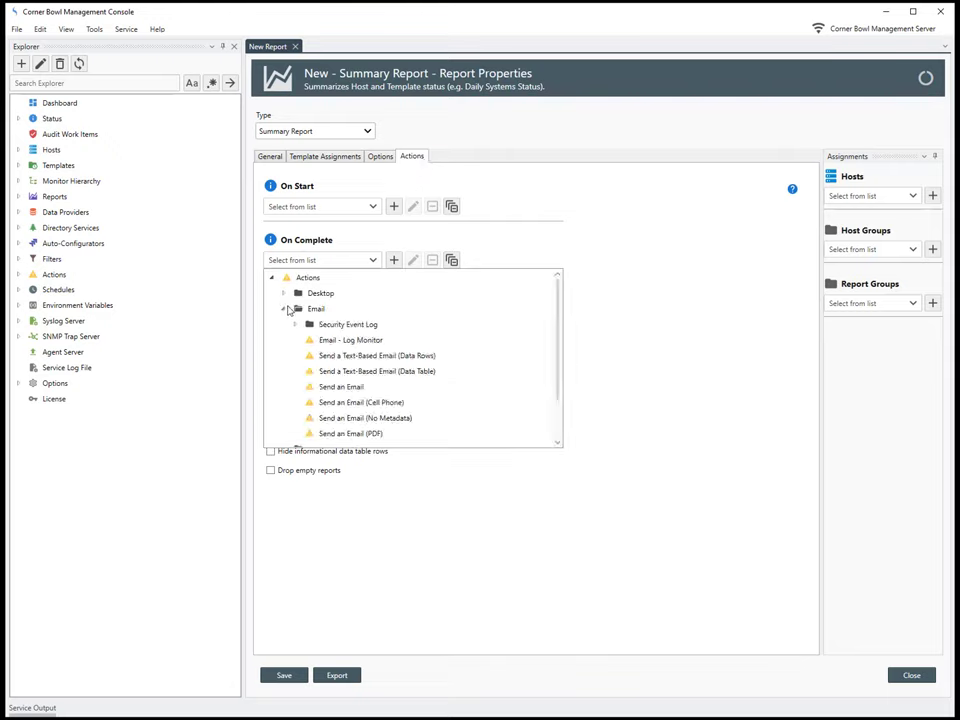
pyautogui.click(318, 390)
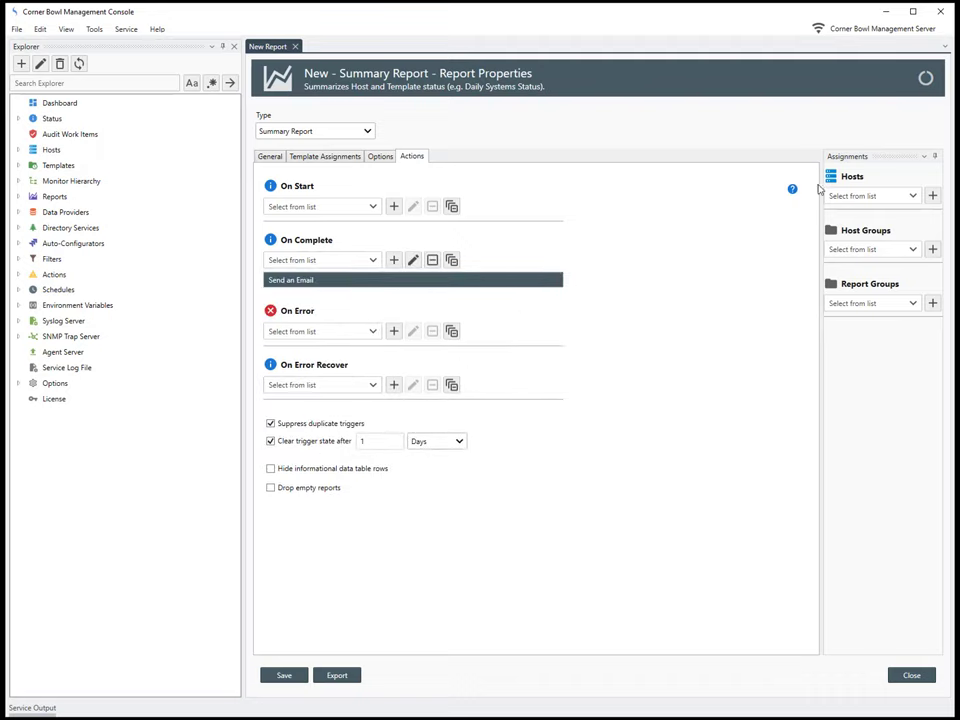
pyautogui.click(865, 158)
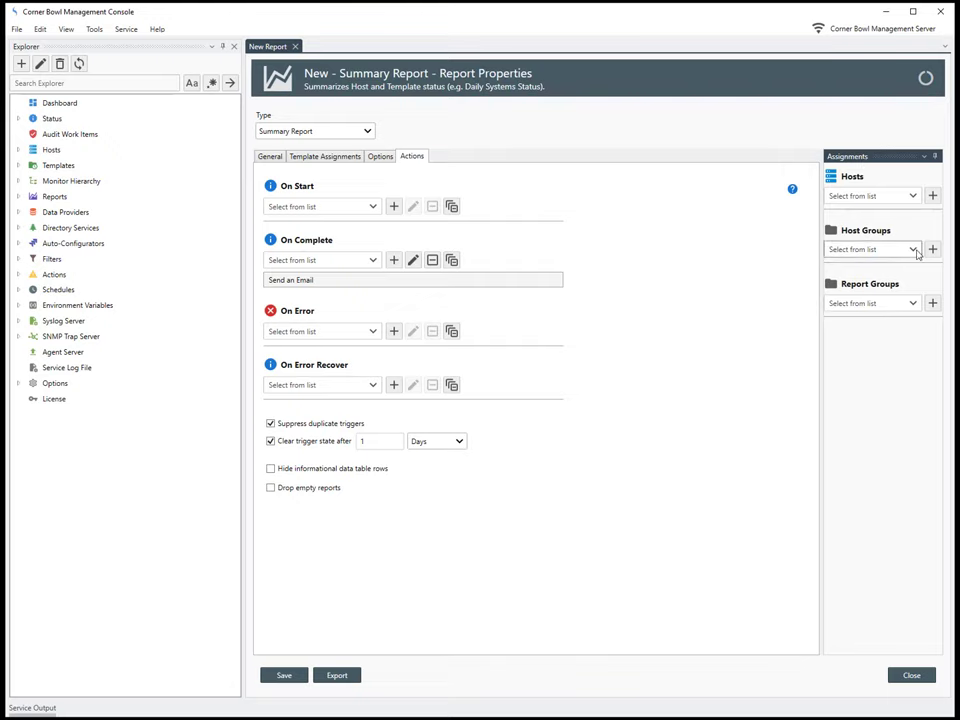
# - Assign the Hosts host group to the report, widen the assignments panel, and try saving
pyautogui.click(913, 249)
pyautogui.click(865, 267)
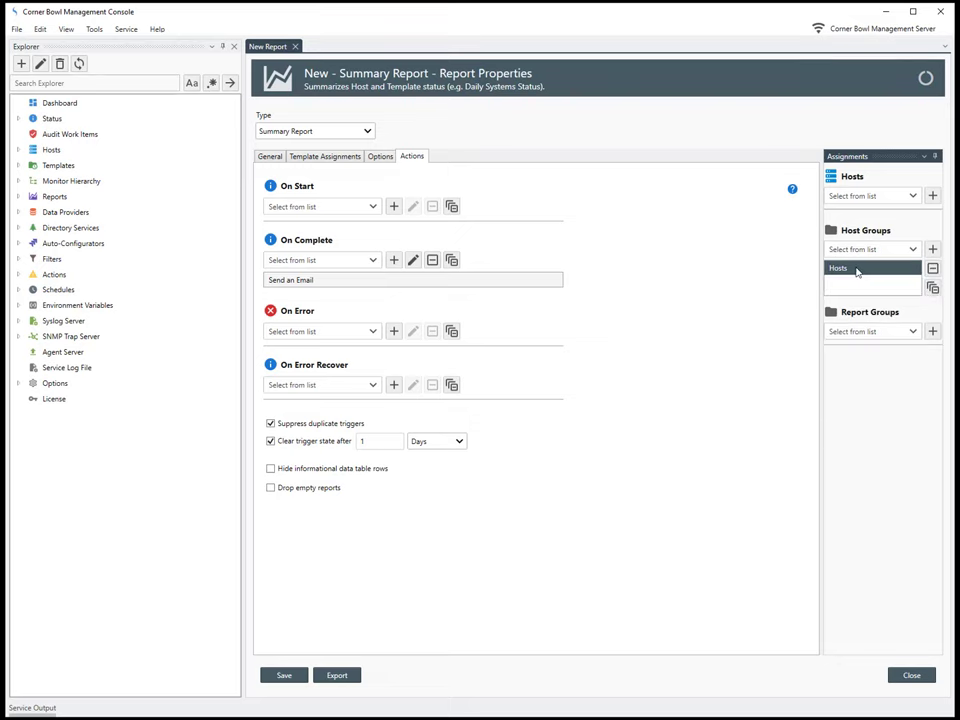
pyautogui.moveTo(820, 270); pyautogui.dragTo(764, 285)
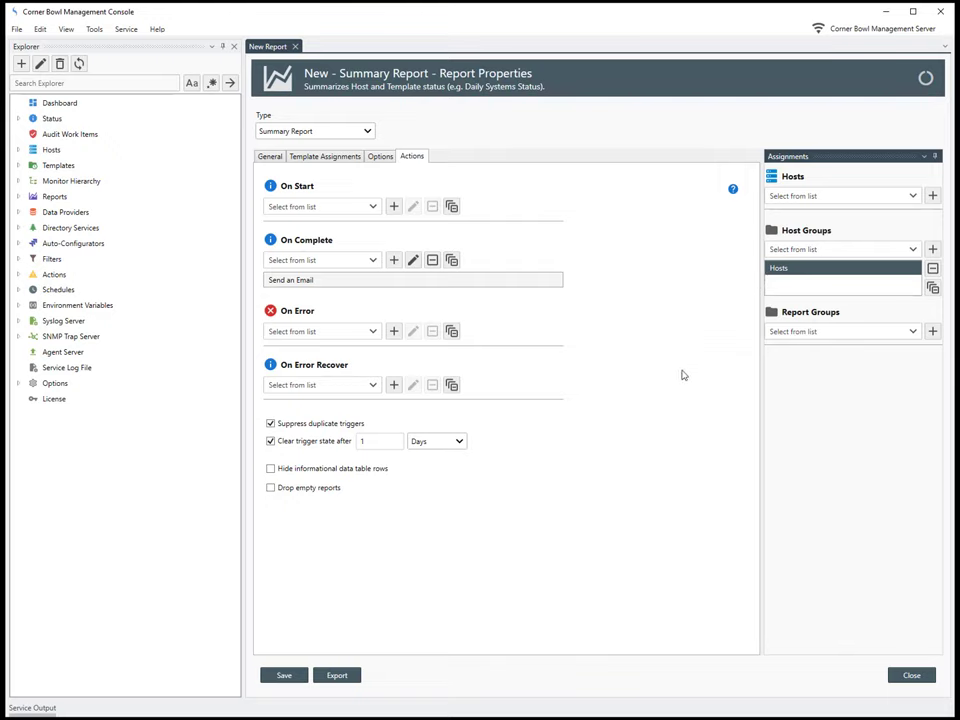
pyautogui.click(283, 676)
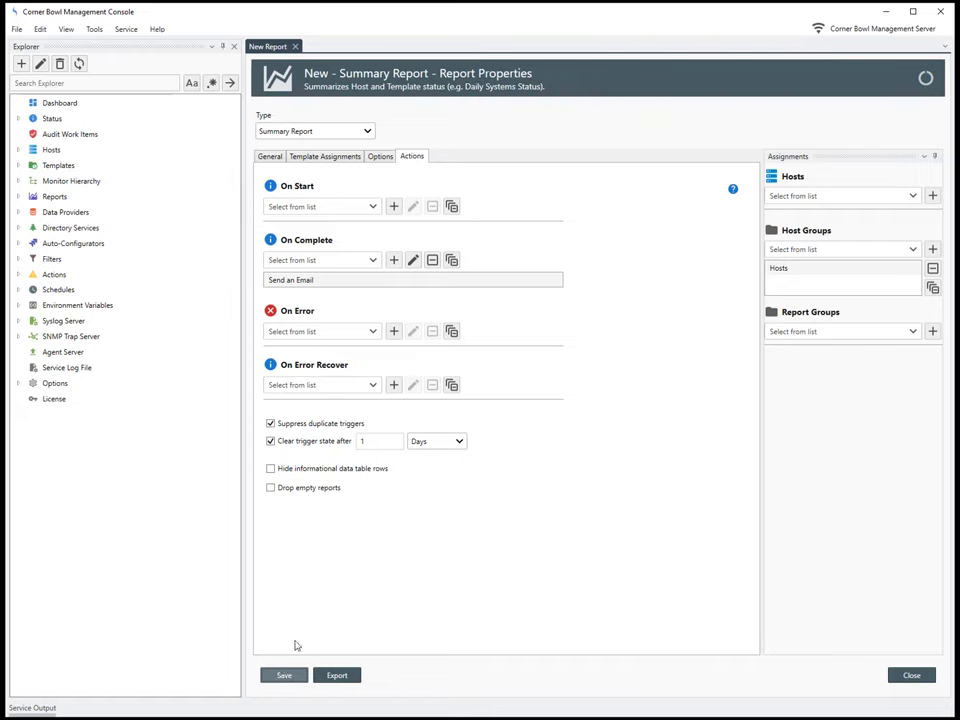
# - Rename the report to 'My Disk Monitor Summary Report' and save it
pyautogui.click(268, 158)
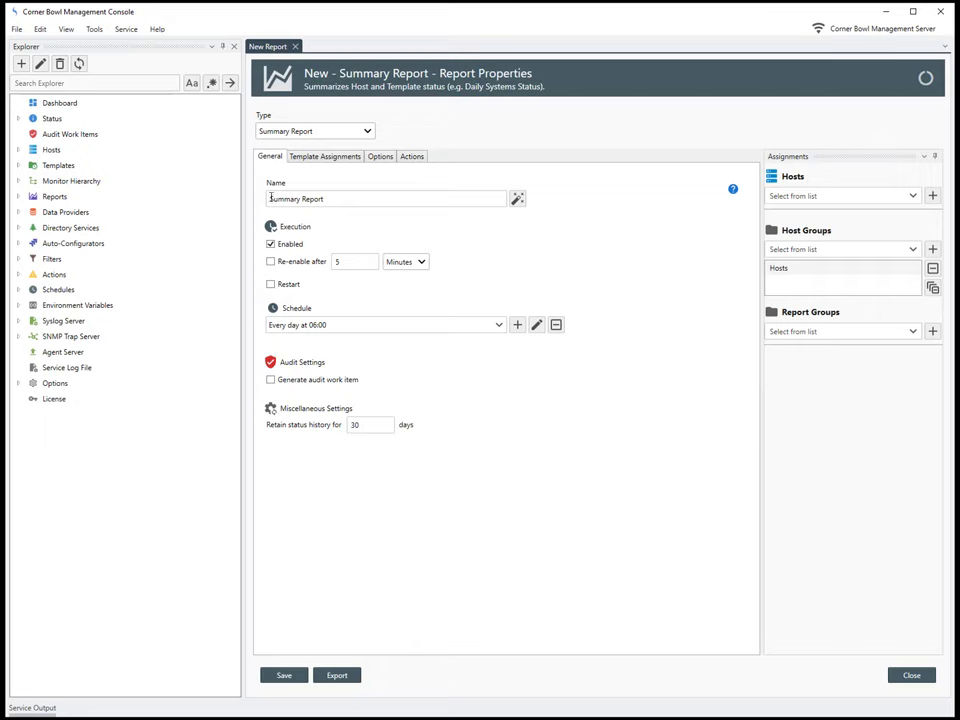
pyautogui.write('My Disk Monitor')
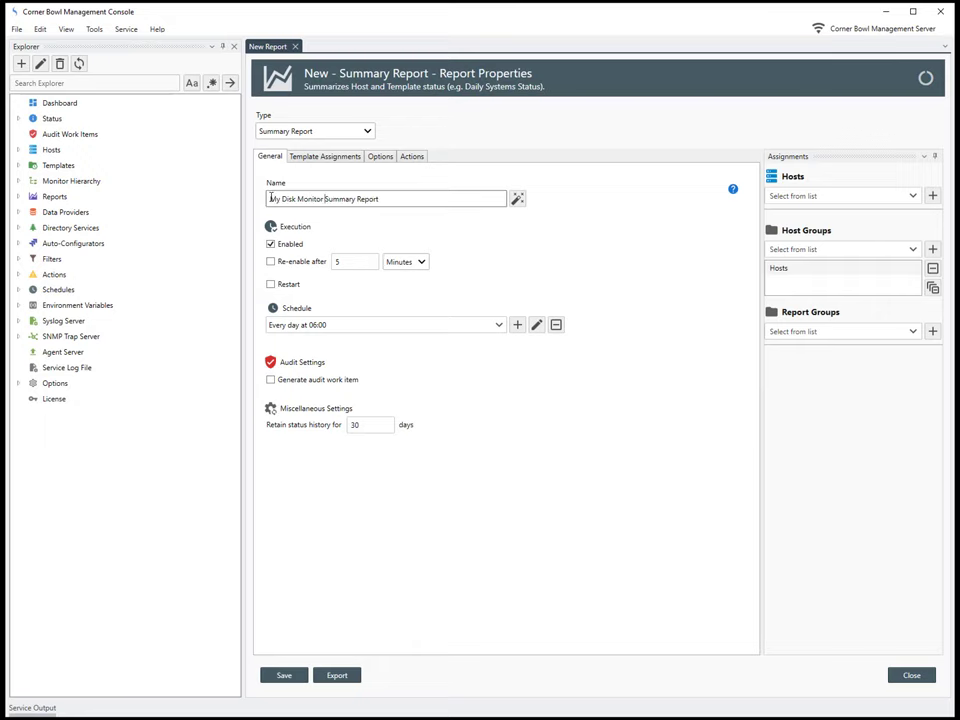
pyautogui.click(285, 676)
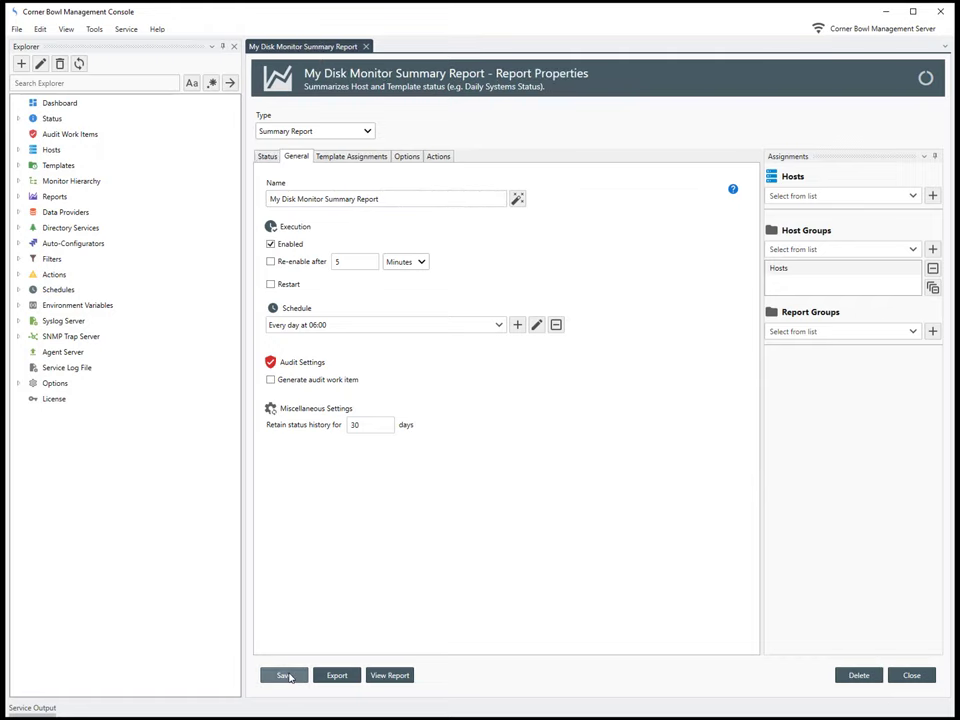